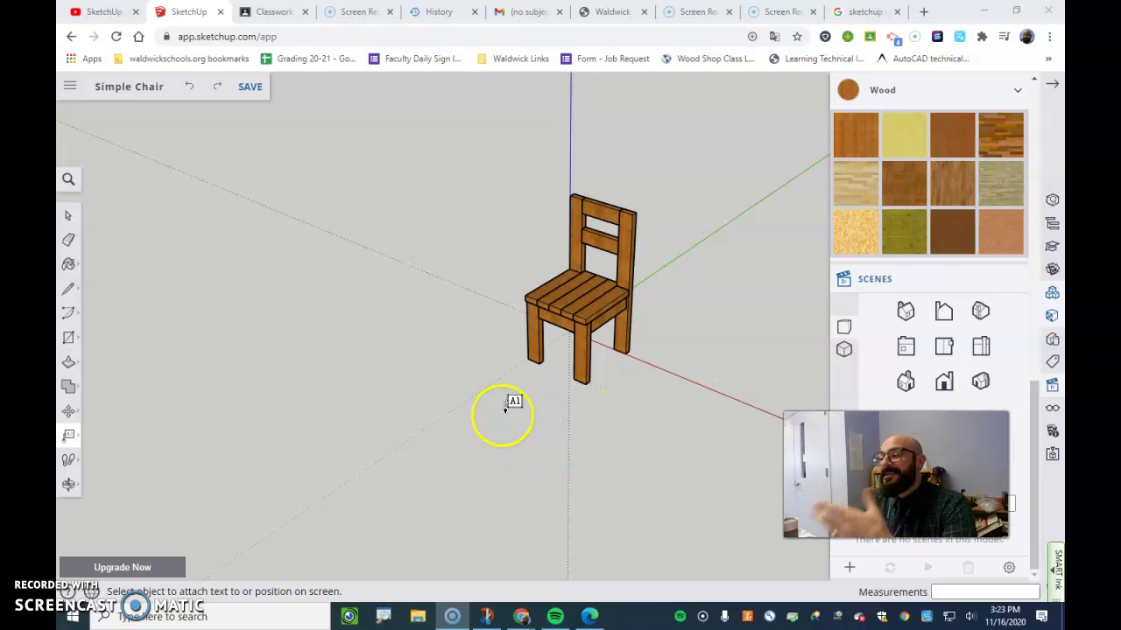
# Select the whole chair, view it from higher up, then clear the selection
pyautogui.scroll(2, 651, 290)
pyautogui.scroll(1, 643, 305)
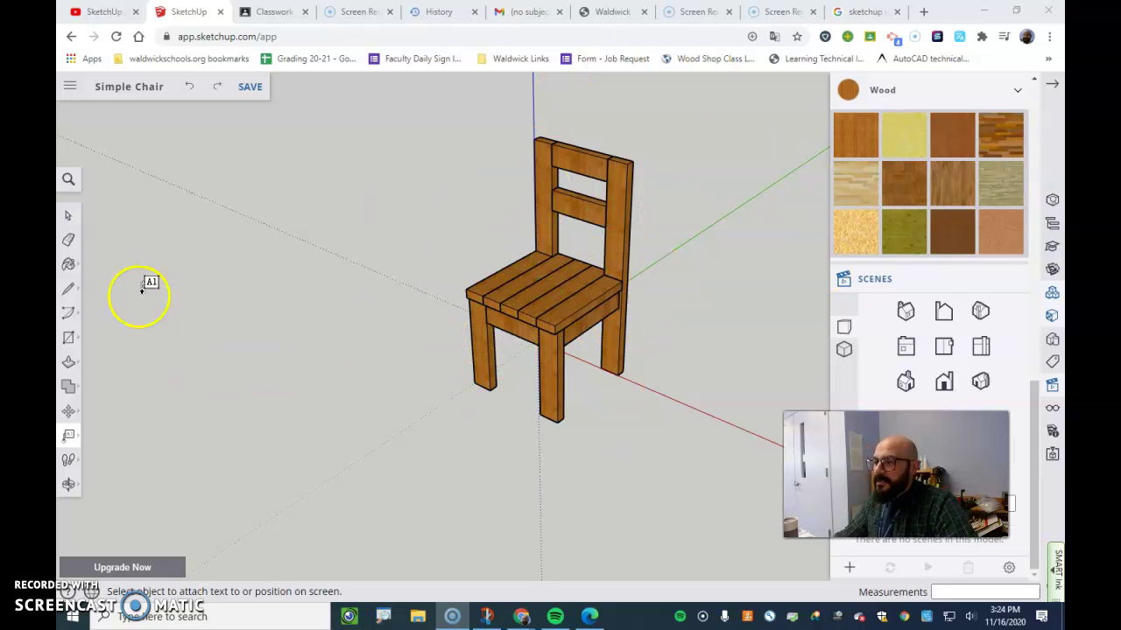
pyautogui.click(68, 215)
pyautogui.moveTo(375, 117); pyautogui.dragTo(717, 420)
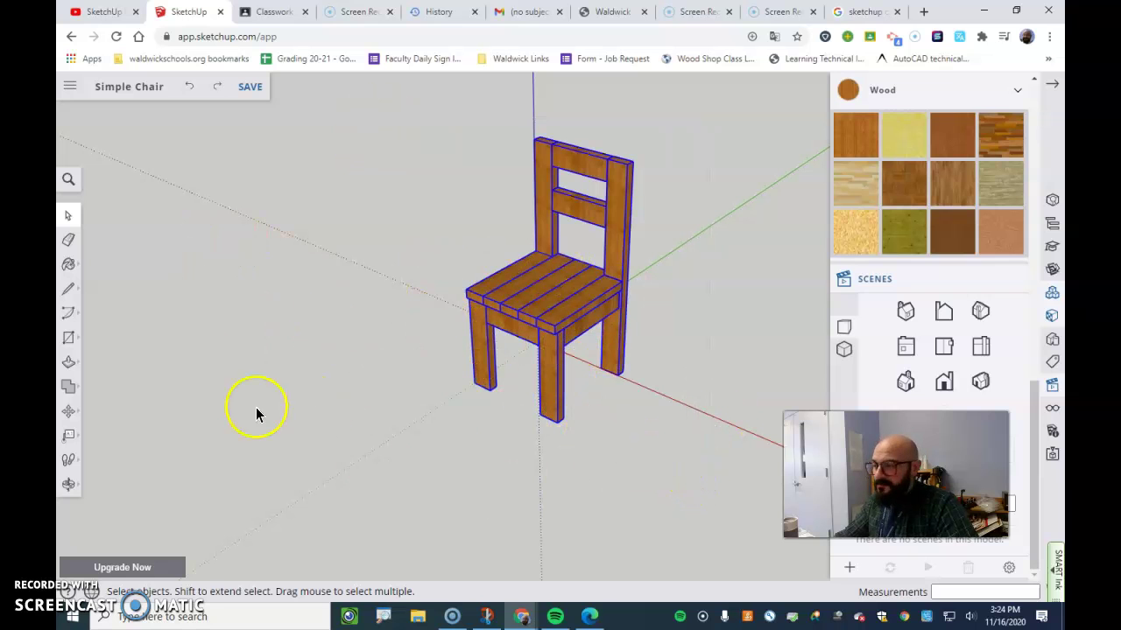
pyautogui.scroll(-2, 289, 403)
pyautogui.scroll(5, 351, 420)
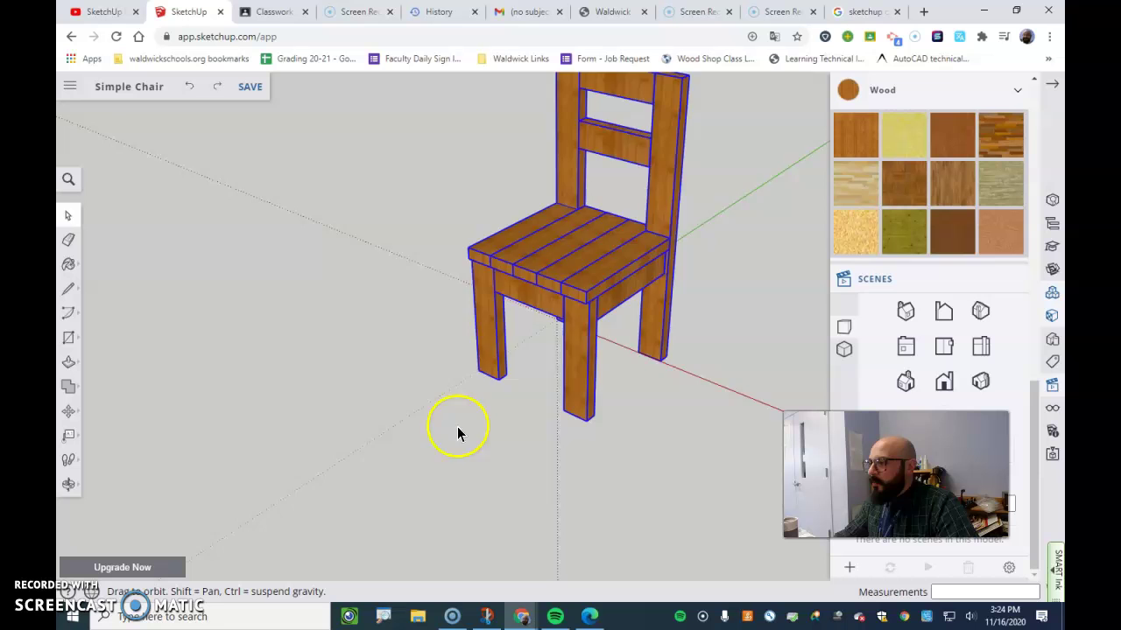
pyautogui.moveTo(457, 426); pyautogui.dragTo(416, 491, button='middle')
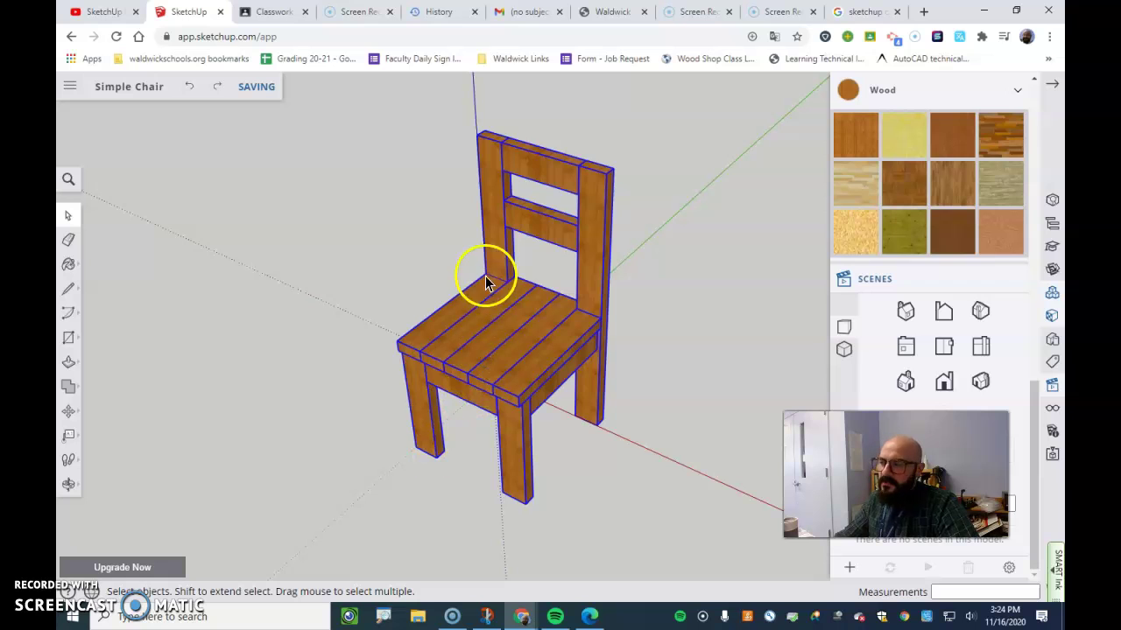
pyautogui.scroll(-2, 492, 229)
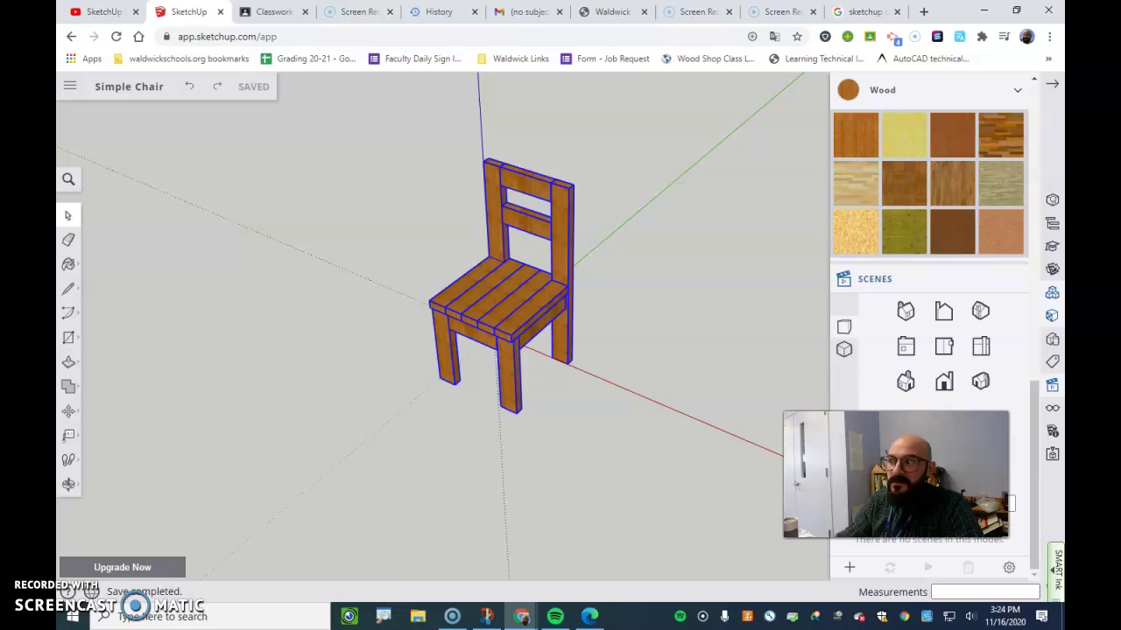
pyautogui.click(497, 409)
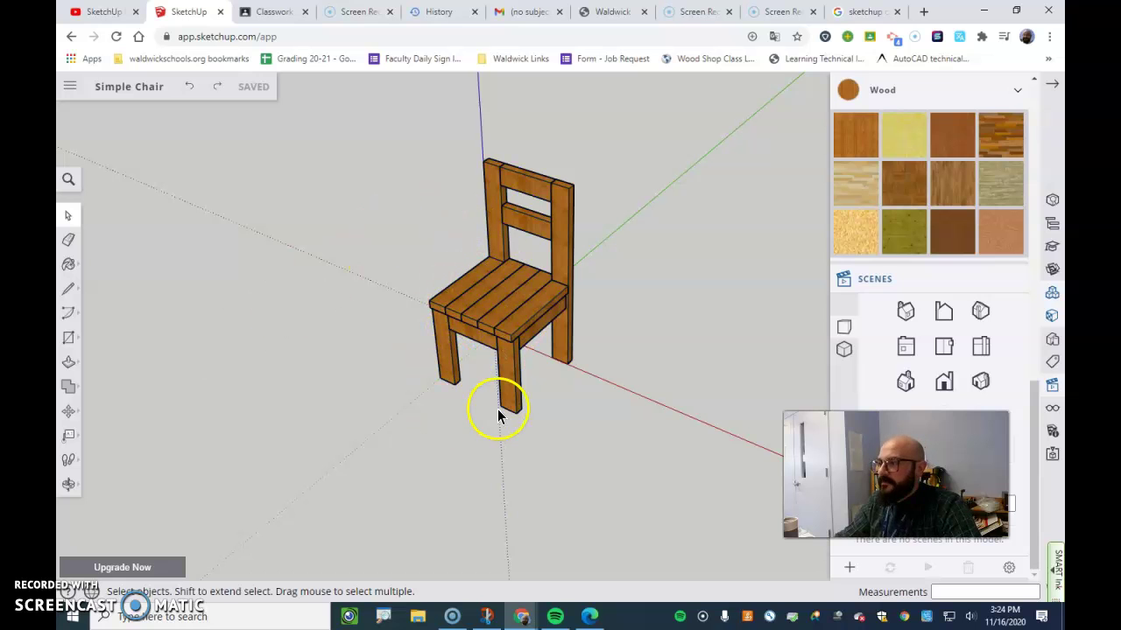
# Draw a 12 by 12 inch square on the ground in front of the chair
pyautogui.click(69, 338)
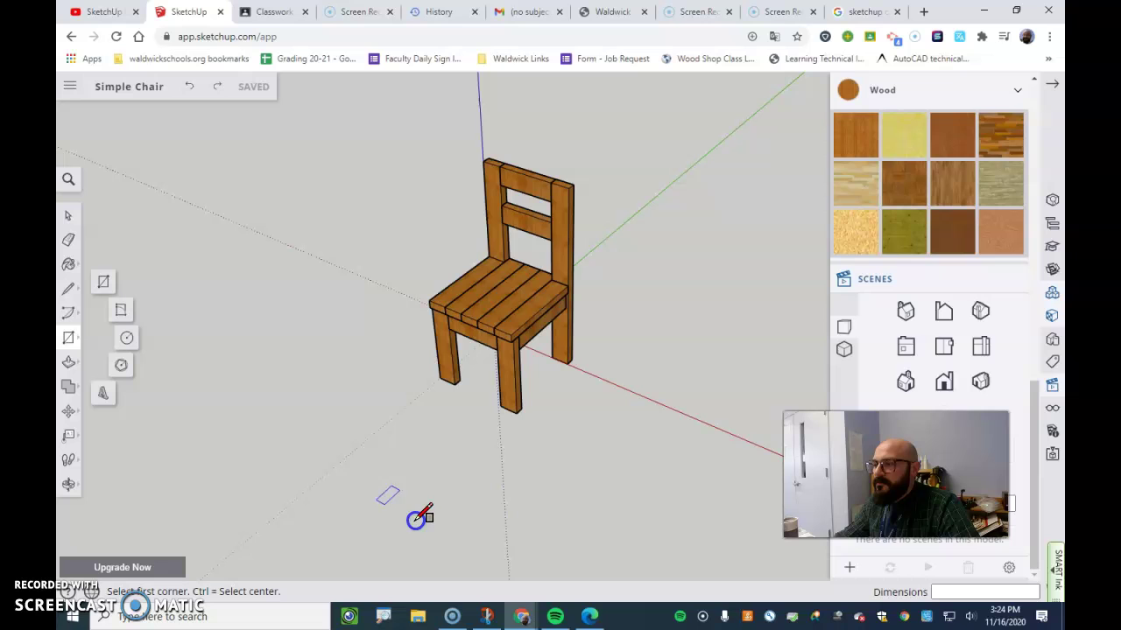
pyautogui.click(296, 503)
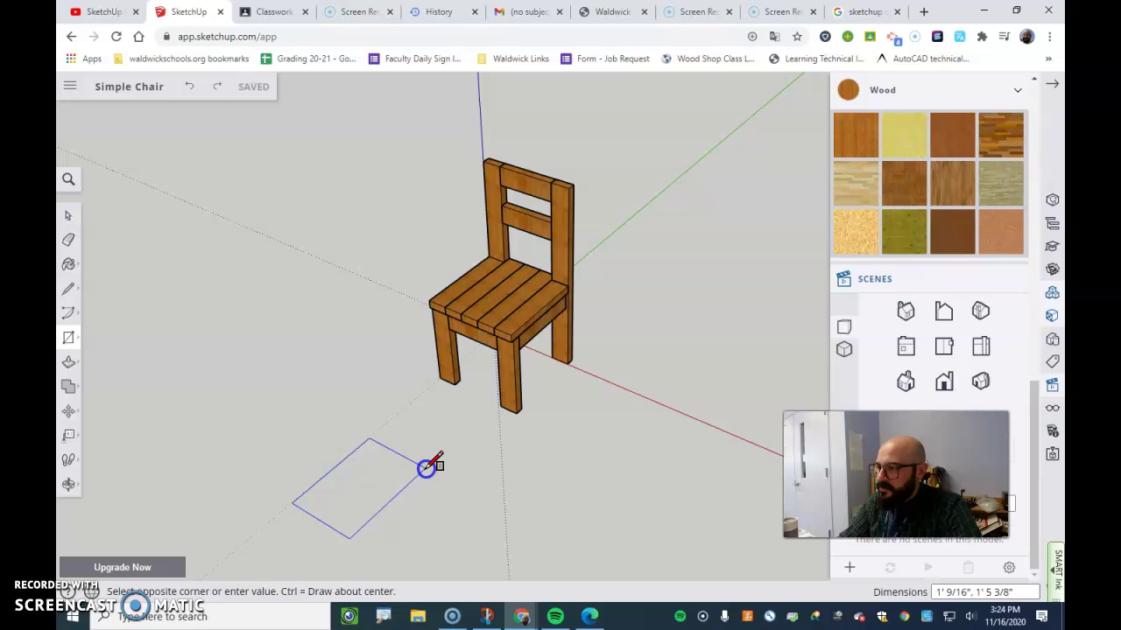
pyautogui.press('Escape')
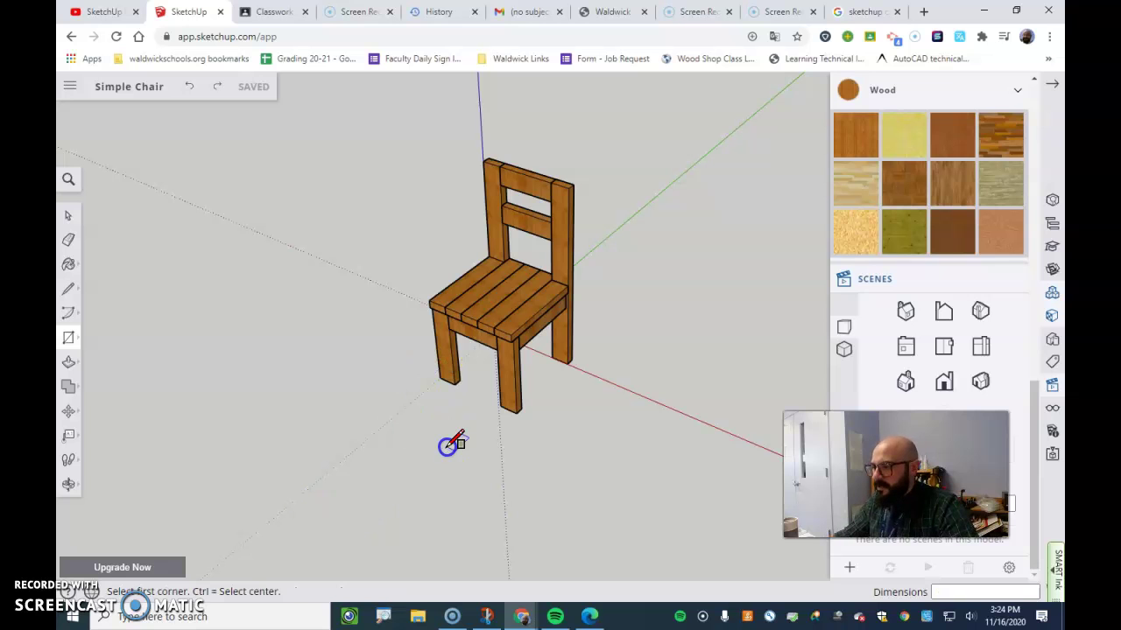
pyautogui.moveTo(453, 443); pyautogui.dragTo(538, 324, button='middle')
pyautogui.click(371, 414)
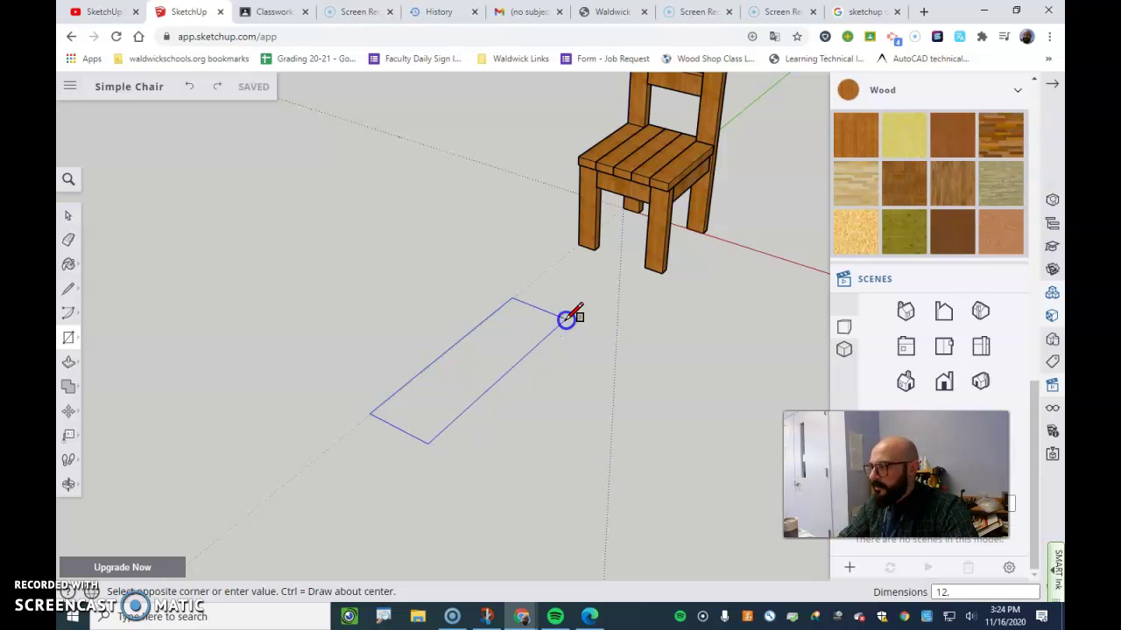
pyautogui.write('12,12')
pyautogui.press('Return')
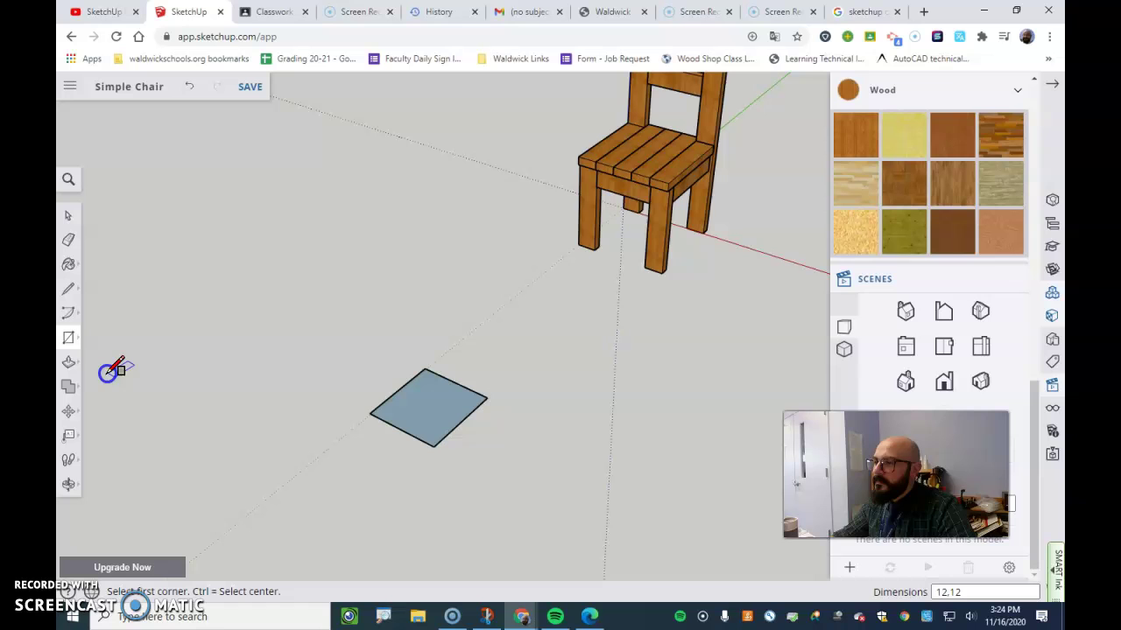
# Push/Pull the square up 12 inches into a cube, then orbit to view chair and cube
pyautogui.click(68, 362)
pyautogui.click(390, 398)
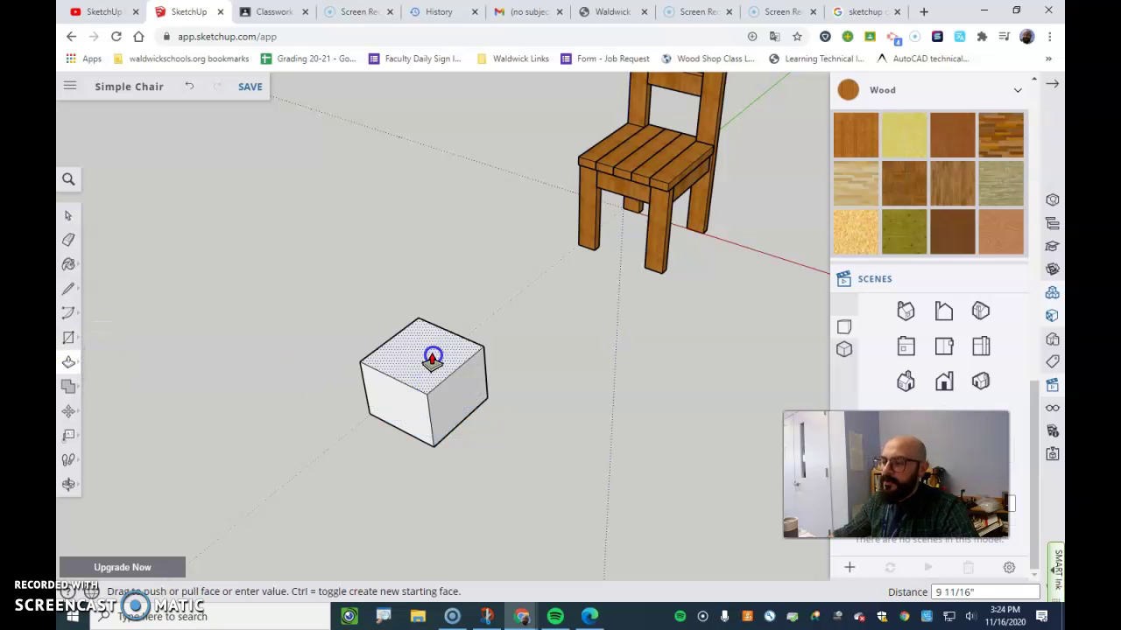
pyautogui.write('12')
pyautogui.press('Return')
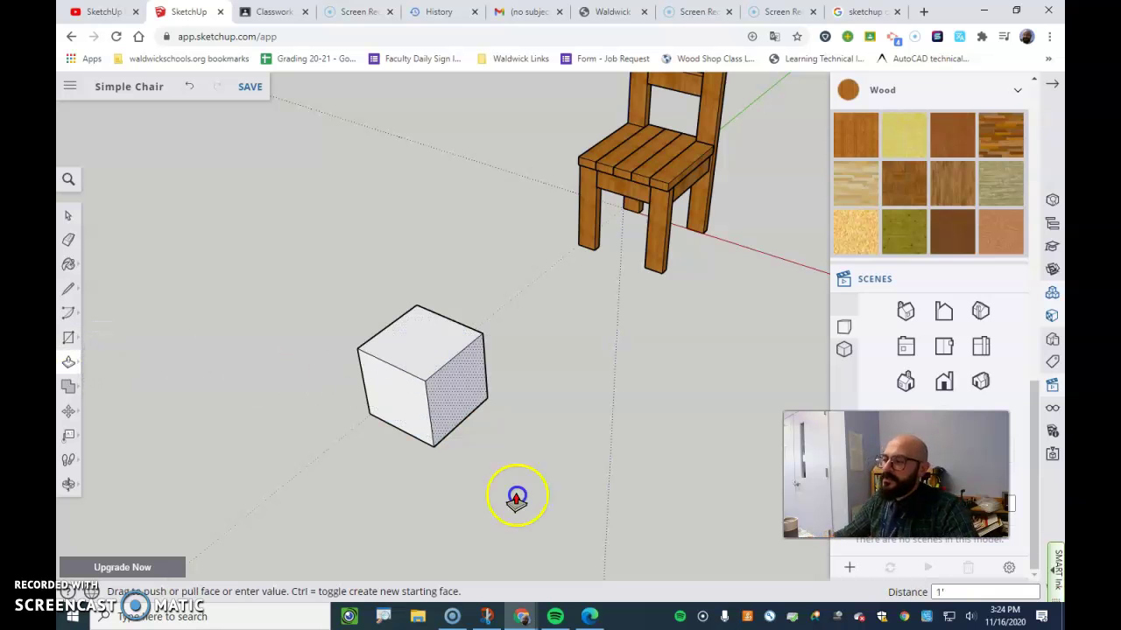
pyautogui.moveTo(513, 493); pyautogui.dragTo(720, 434, button='middle')
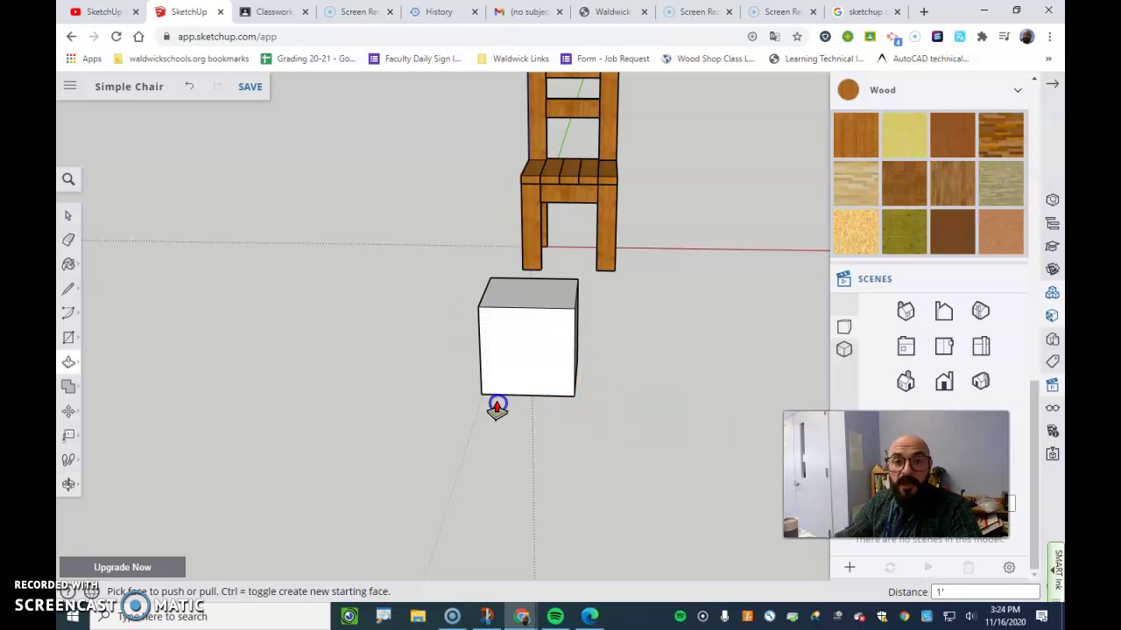
pyautogui.moveTo(498, 406); pyautogui.dragTo(430, 432, button='middle')
pyautogui.moveTo(376, 390); pyautogui.dragTo(499, 410, button='middle')
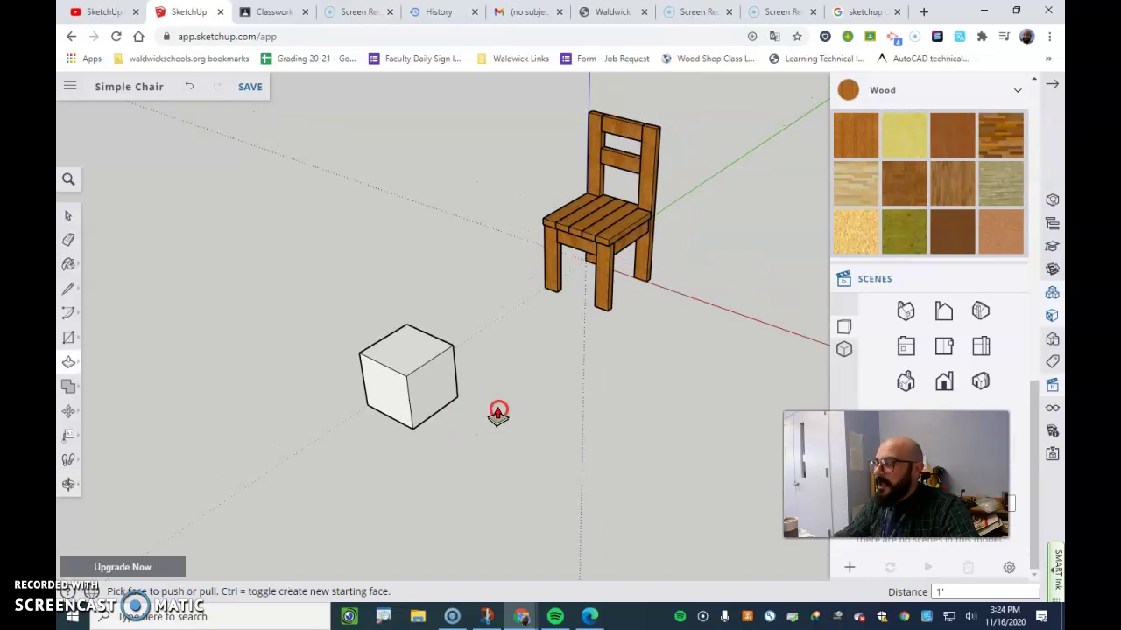
# Select the seat slats, seat, apron and both front legs together
pyautogui.click(67, 216)
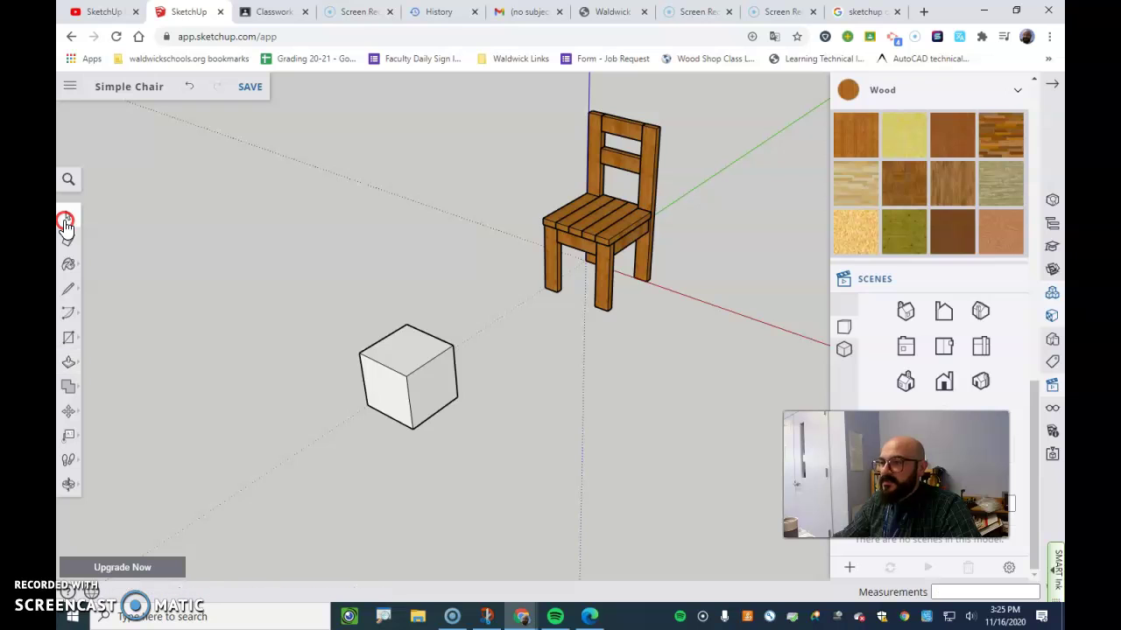
pyautogui.click(620, 246)
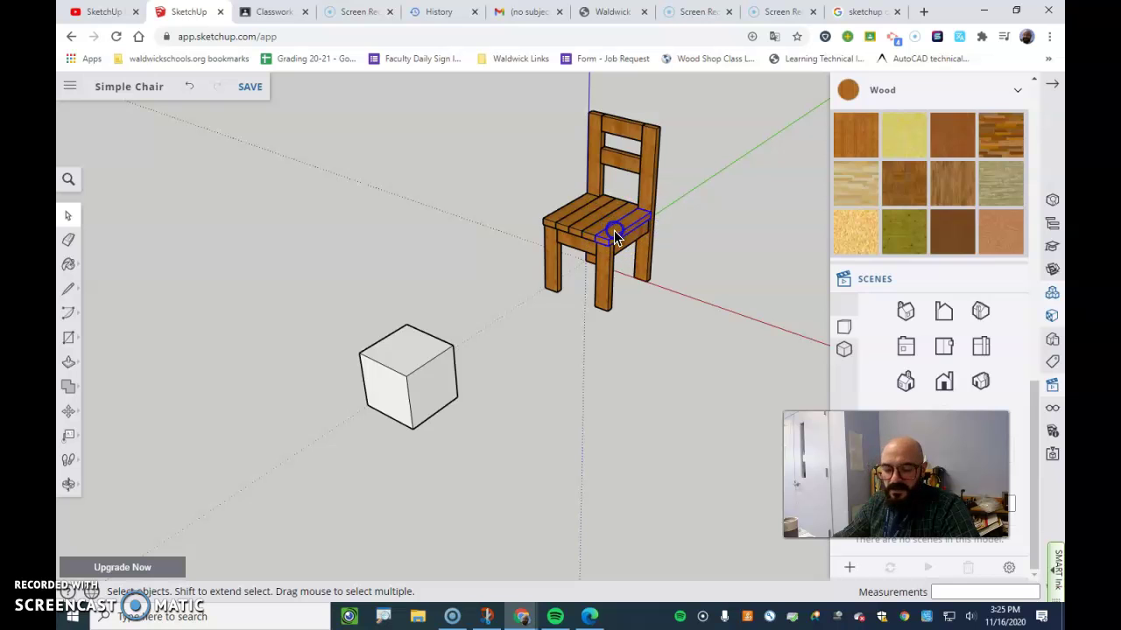
pyautogui.click(593, 225)
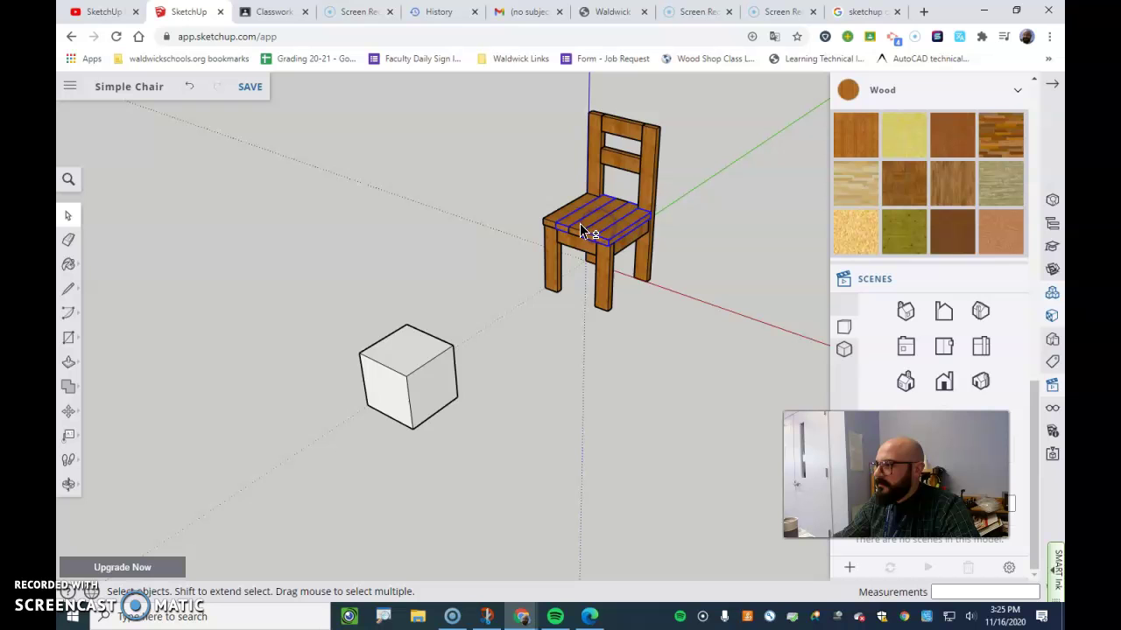
pyautogui.keyDown('shift'); pyautogui.click(551, 242); pyautogui.keyUp('shift')
pyautogui.keyDown('shift'); pyautogui.click(605, 263); pyautogui.keyUp('shift')
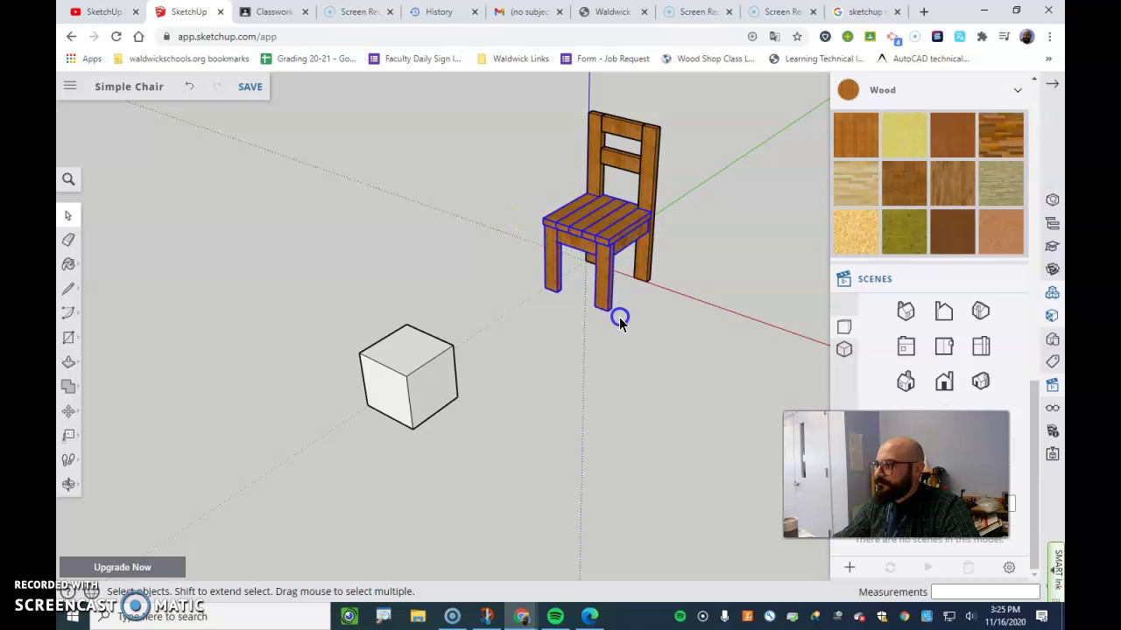
# Orbit beneath the chair to check the selection, then return to an upright view with the cube
pyautogui.moveTo(619, 322); pyautogui.dragTo(562, 122, button='middle')
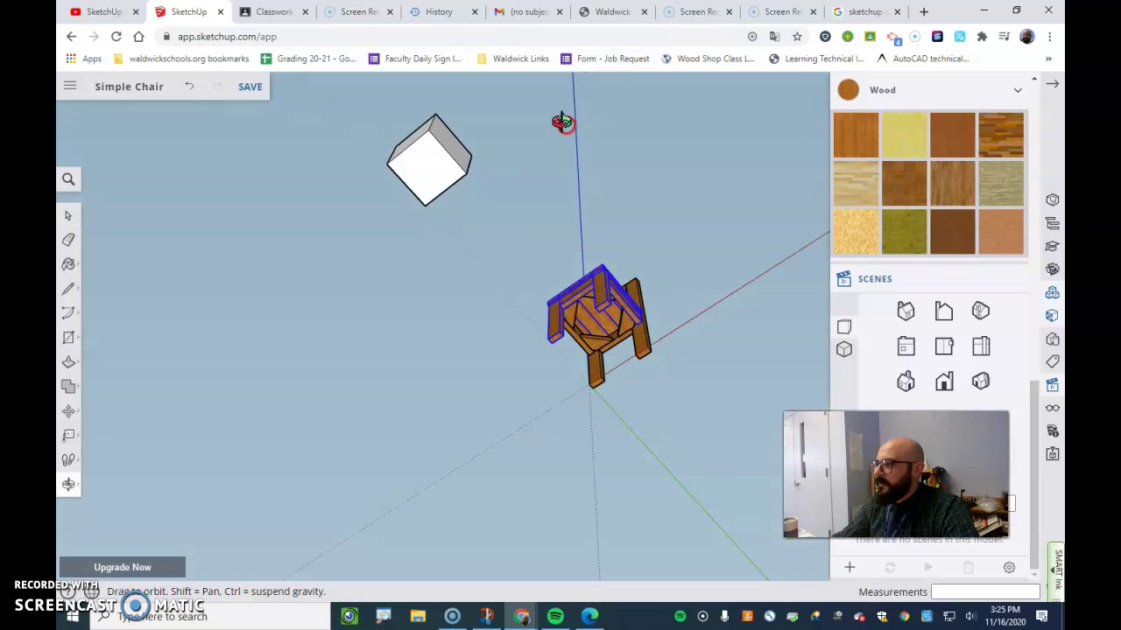
pyautogui.scroll(4, 613, 317)
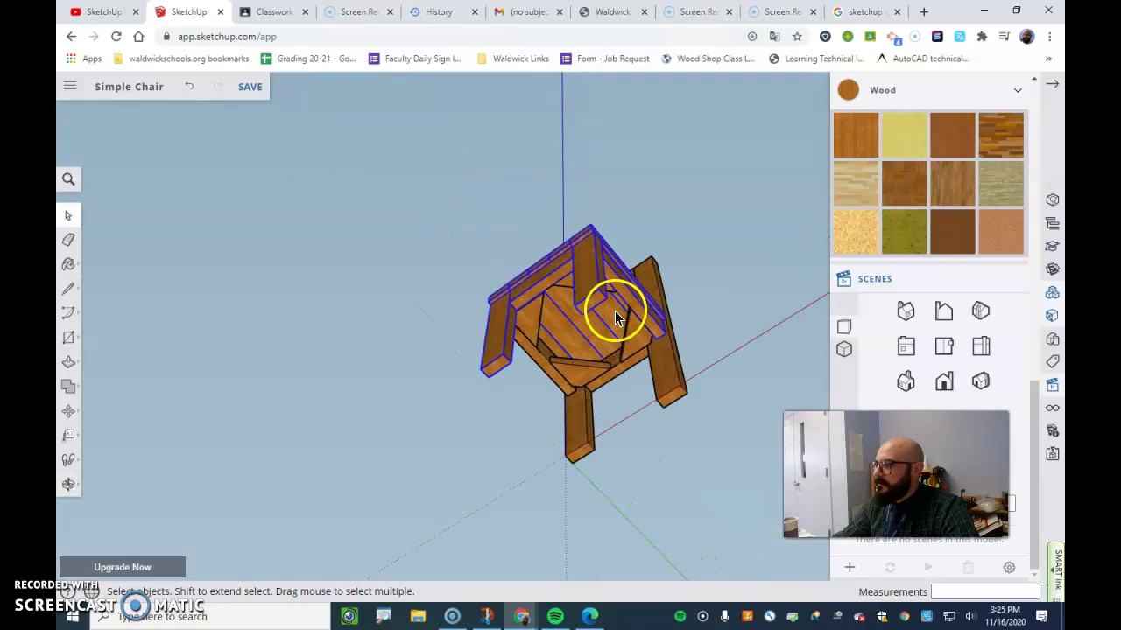
pyautogui.scroll(3, 616, 317)
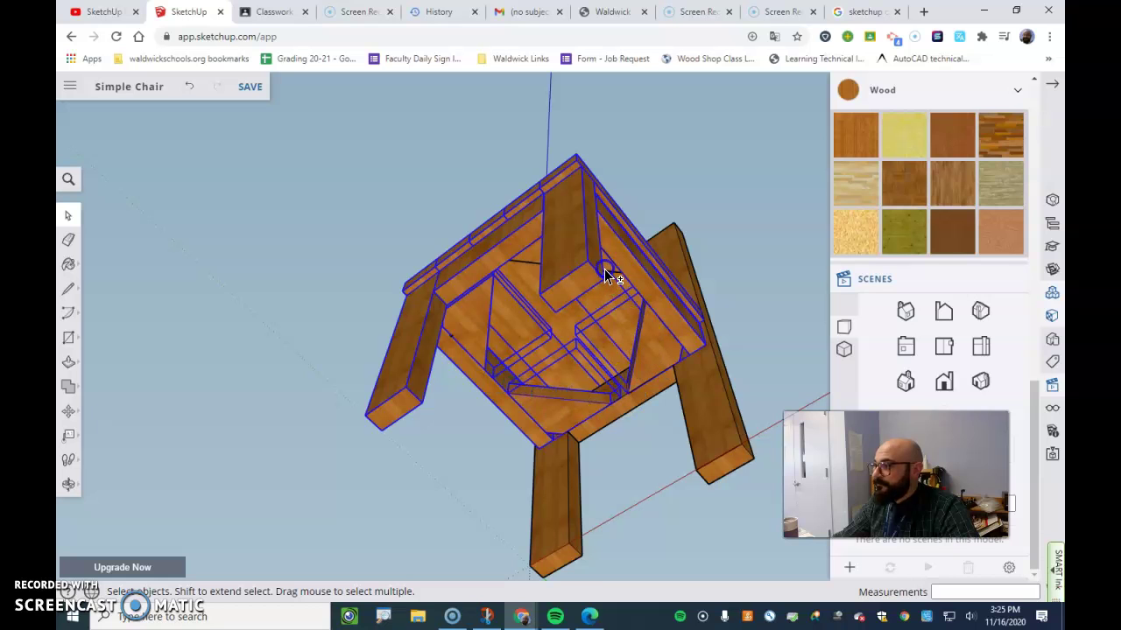
pyautogui.moveTo(523, 348); pyautogui.dragTo(483, 251, button='middle')
pyautogui.press('o')
pyautogui.moveTo(483, 250); pyautogui.dragTo(455, 444)
pyautogui.press('space')
pyautogui.moveTo(455, 443); pyautogui.dragTo(478, 461, button='middle')
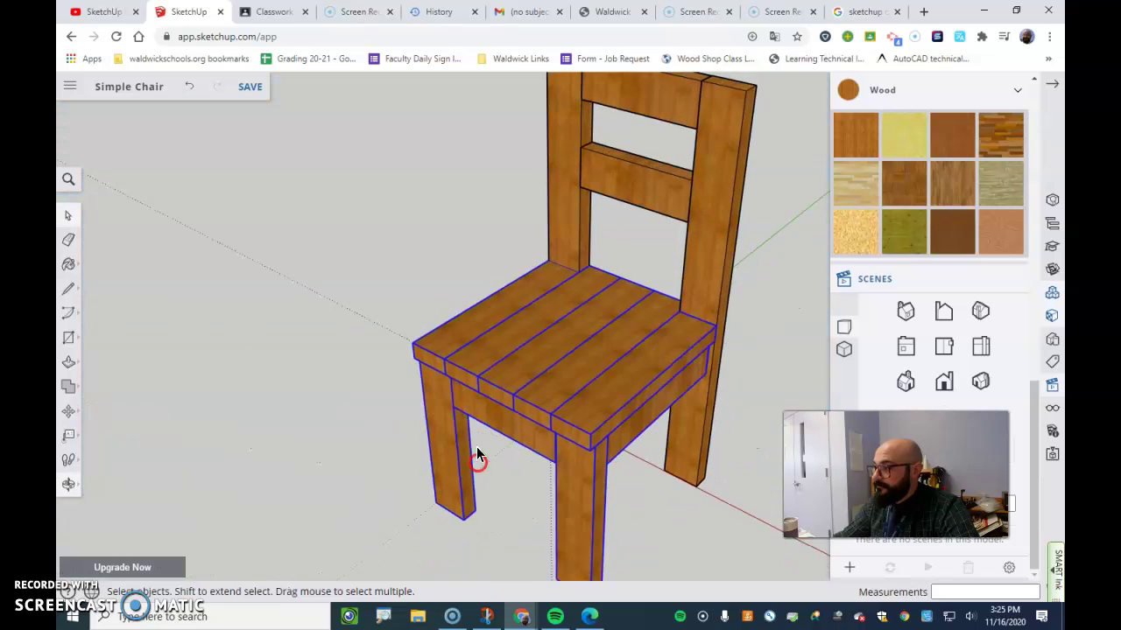
pyautogui.scroll(-5, 516, 321)
pyautogui.moveTo(516, 317); pyautogui.dragTo(525, 312, button='middle')
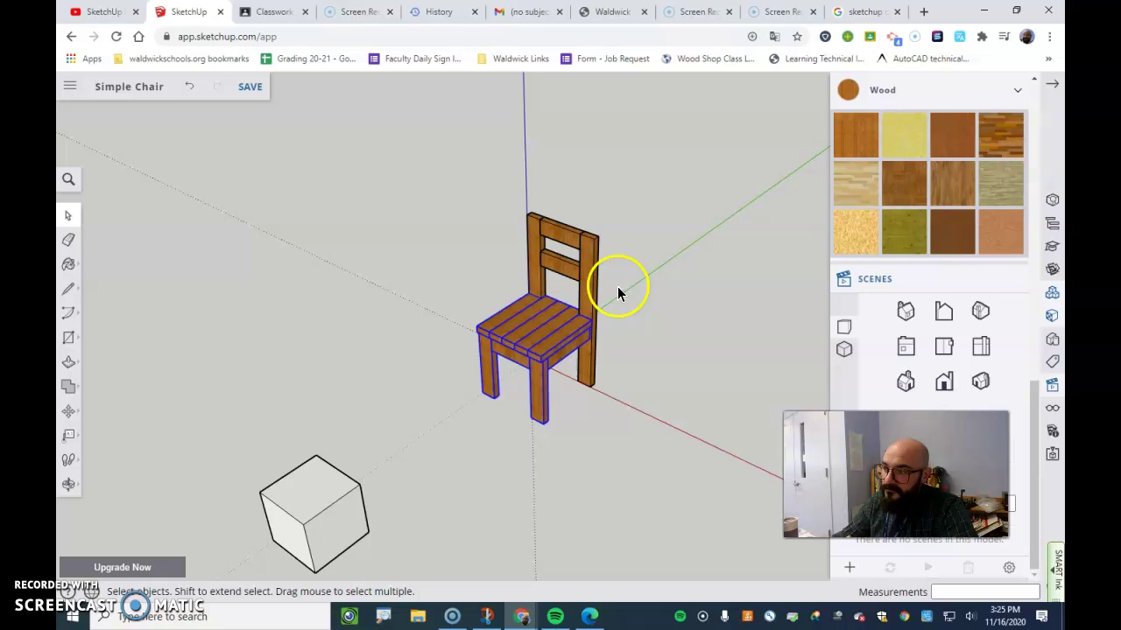
# Move the selection from the cube's corner, then orbit to an angled view of the chair
pyautogui.click(70, 411)
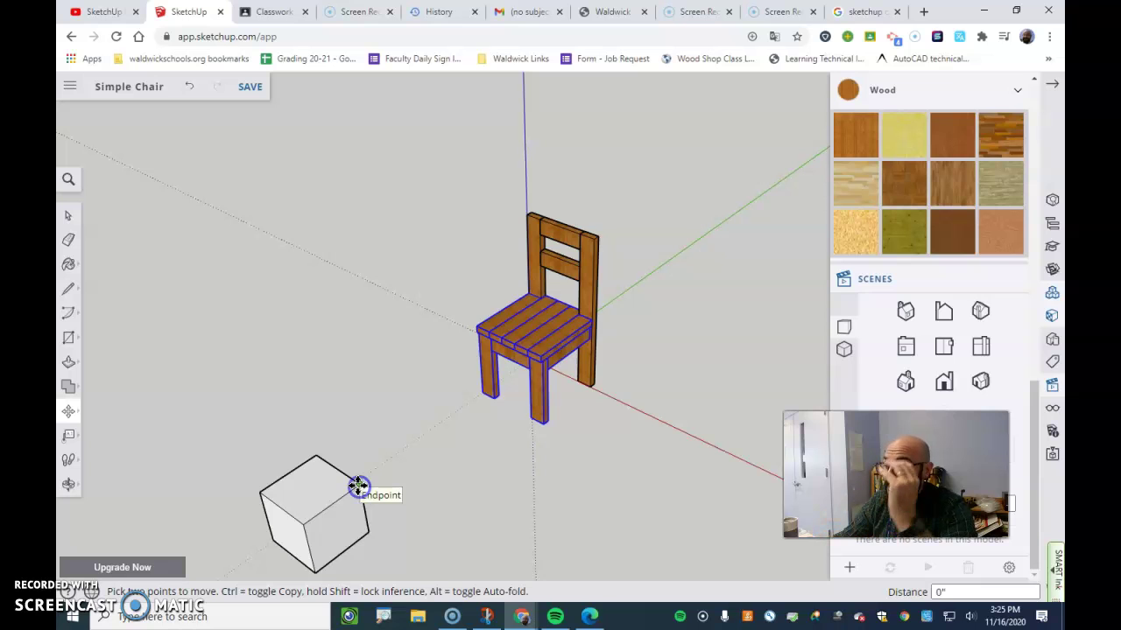
pyautogui.moveTo(359, 485); pyautogui.dragTo(300, 521)
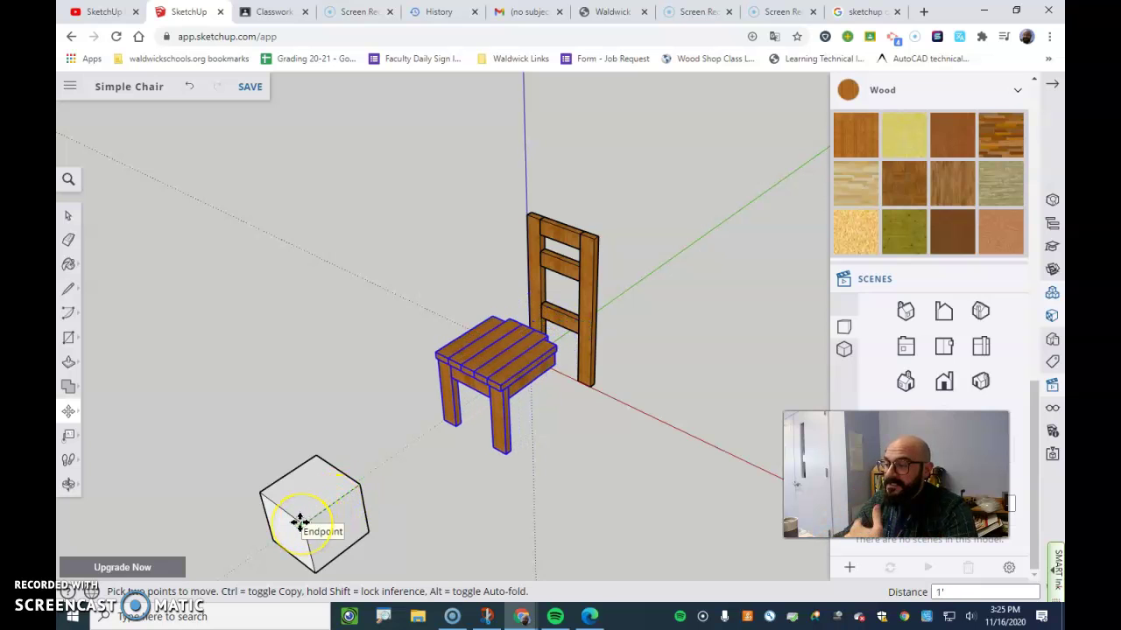
pyautogui.click(300, 522)
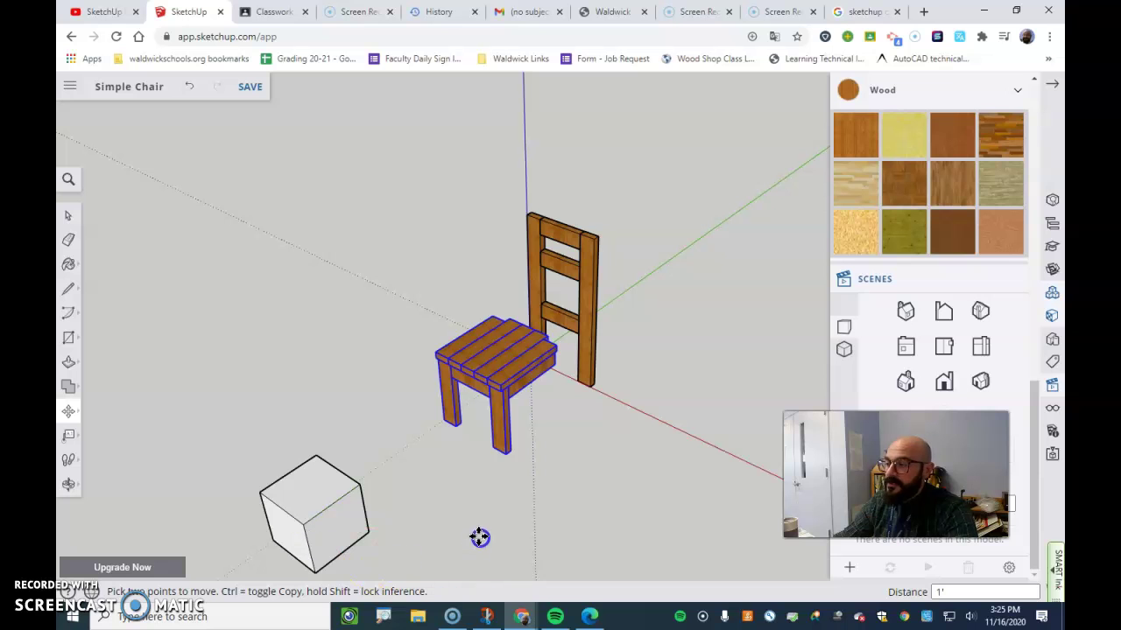
pyautogui.moveTo(468, 515); pyautogui.dragTo(250, 353, button='middle')
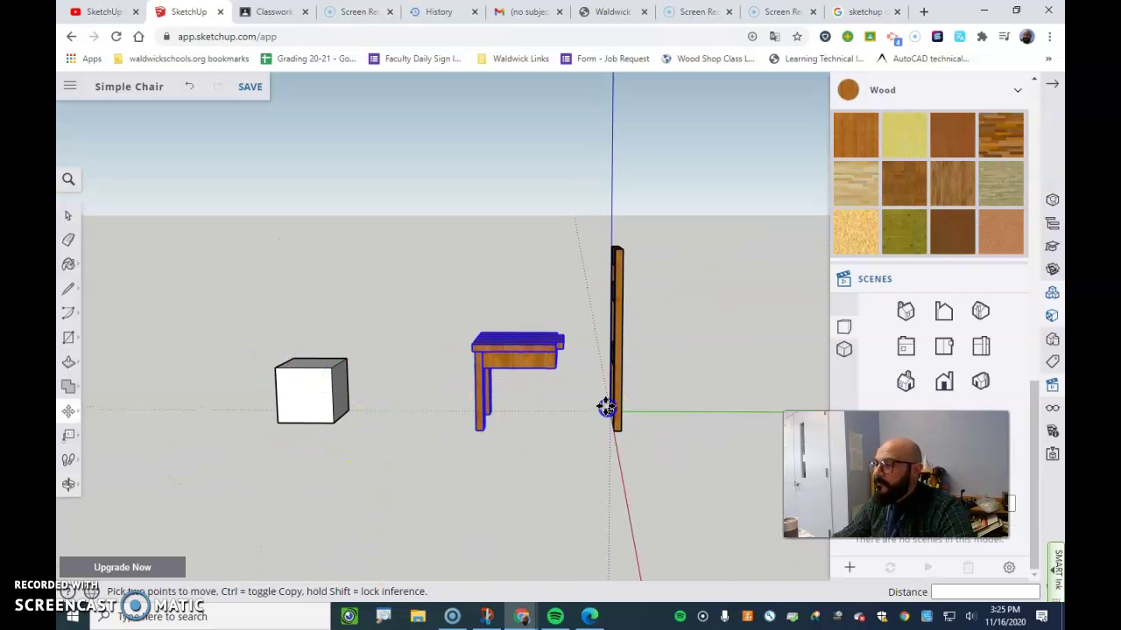
pyautogui.moveTo(473, 418); pyautogui.dragTo(609, 485, button='middle')
pyautogui.moveTo(530, 420); pyautogui.dragTo(533, 478, button='middle')
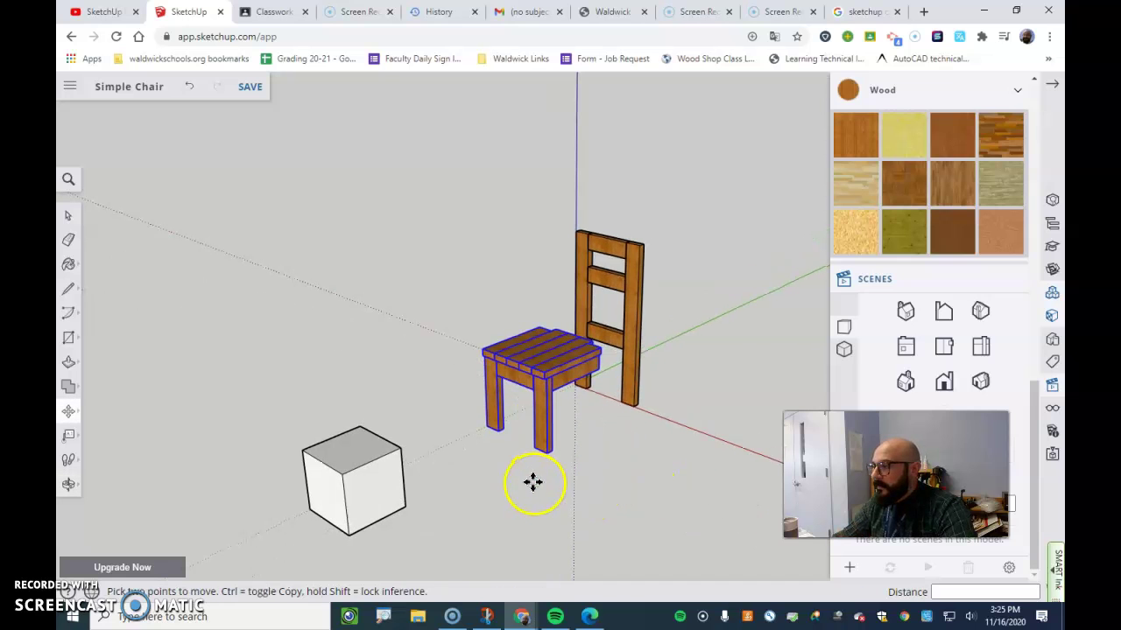
# Move the seat assembly 1' away from the chair back and check the separation
pyautogui.click(394, 450)
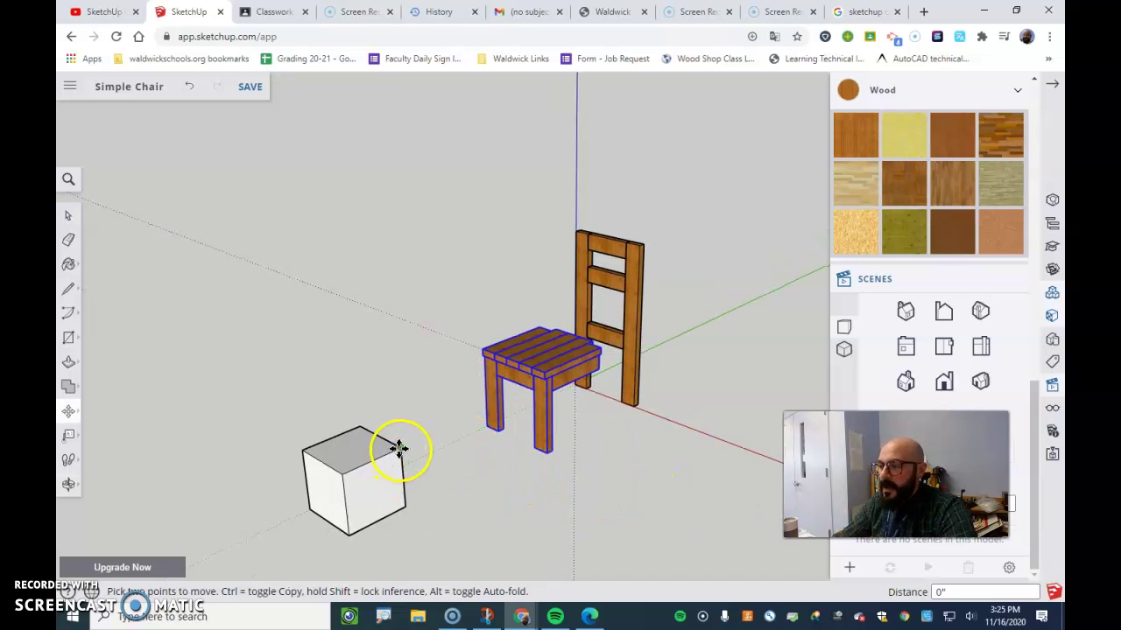
pyautogui.write("1'")
pyautogui.press('Return')
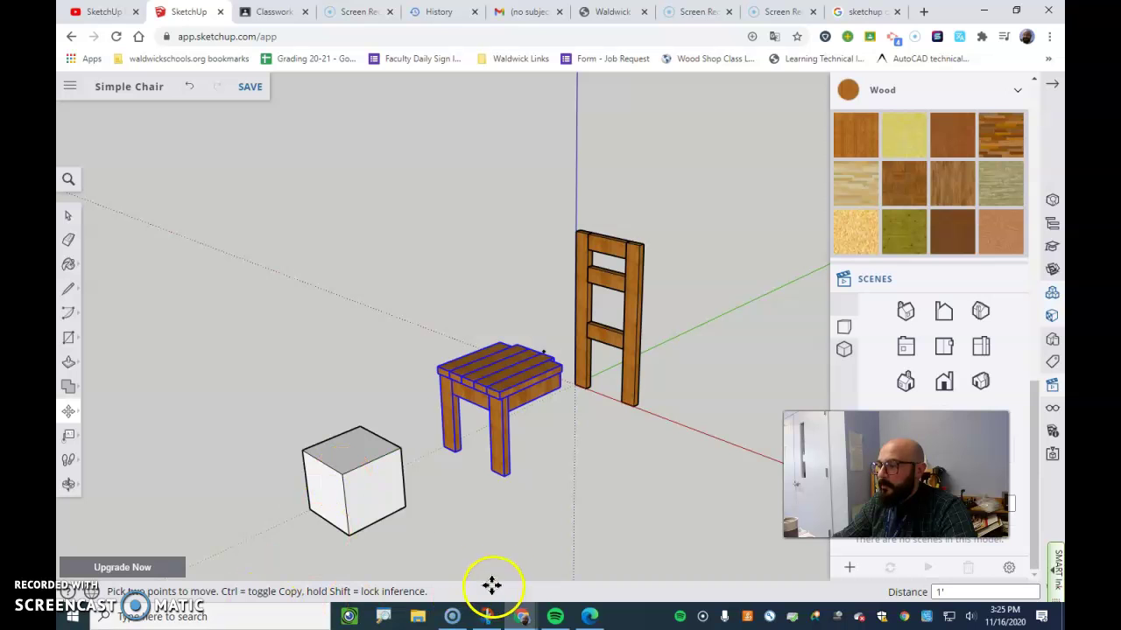
pyautogui.moveTo(538, 537); pyautogui.dragTo(610, 533, button='middle')
pyautogui.scroll(4, 683, 293)
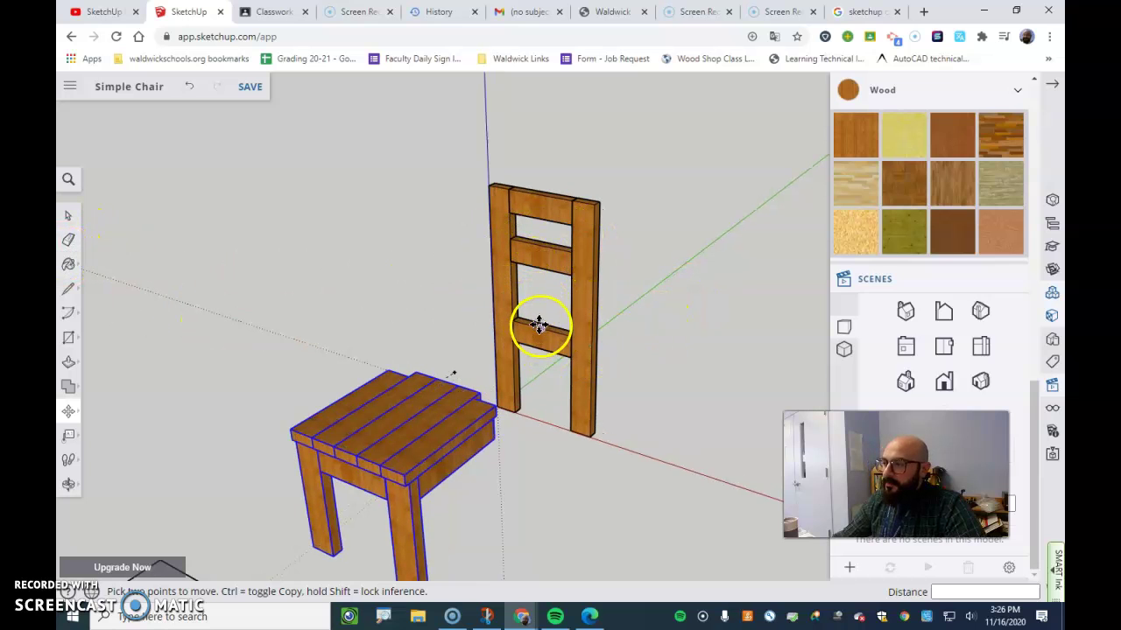
pyautogui.scroll(3, 920, 289)
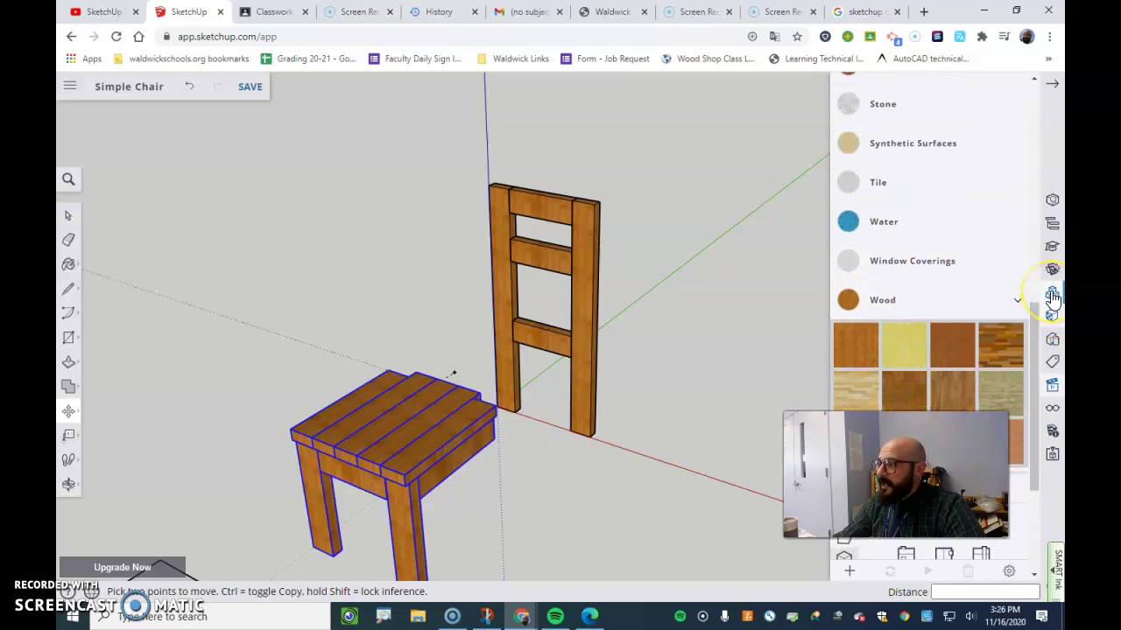
# Choose red from the Colors materials and paint the top, middle and bottom back boards
pyautogui.click(953, 300)
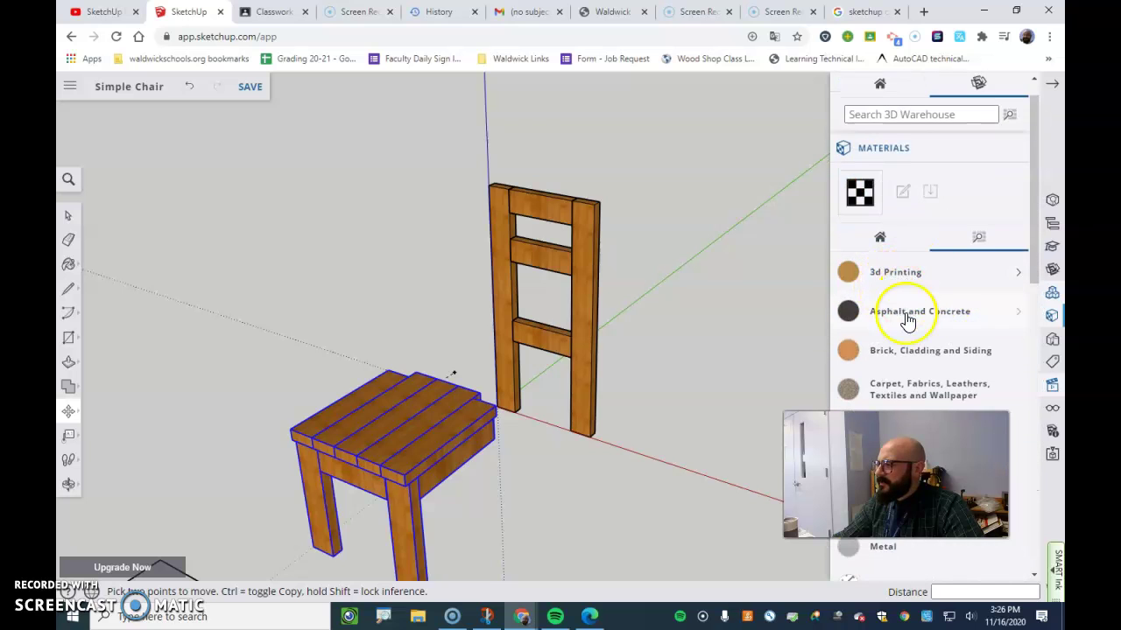
pyautogui.scroll(-3, 905, 320)
pyautogui.click(894, 165)
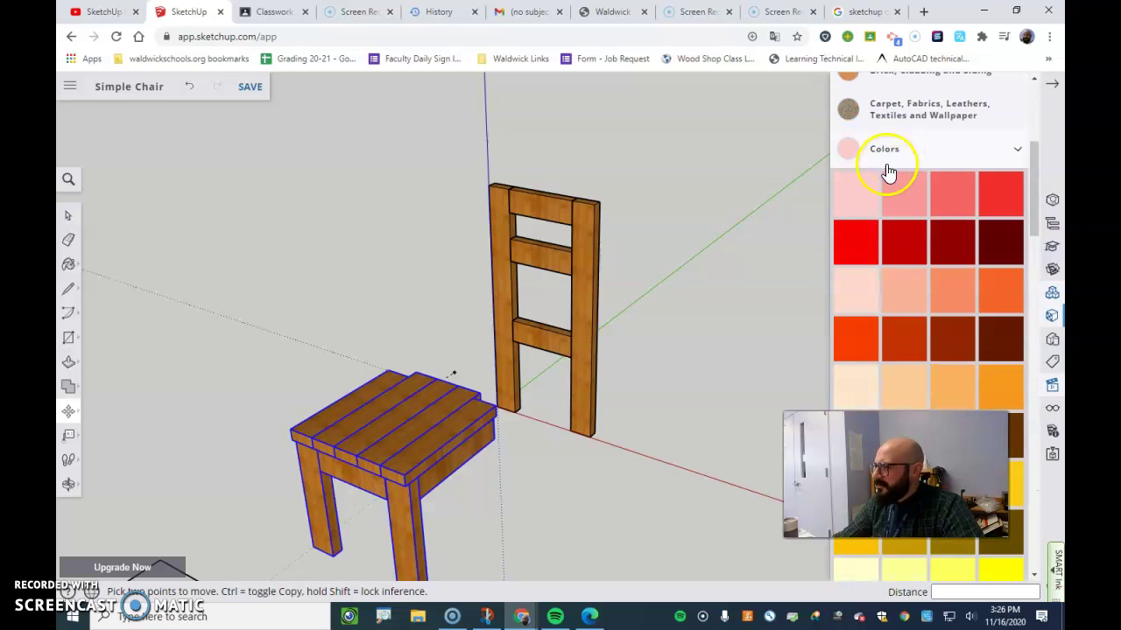
pyautogui.scroll(-3, 910, 331)
pyautogui.scroll(3, 911, 325)
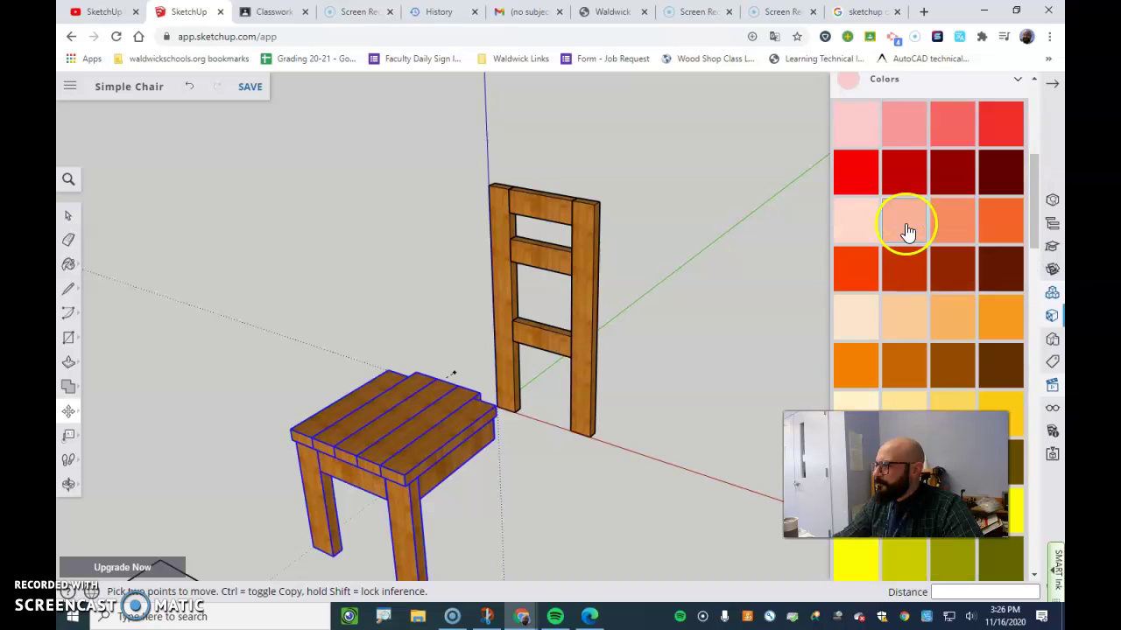
pyautogui.click(902, 174)
pyautogui.click(557, 203)
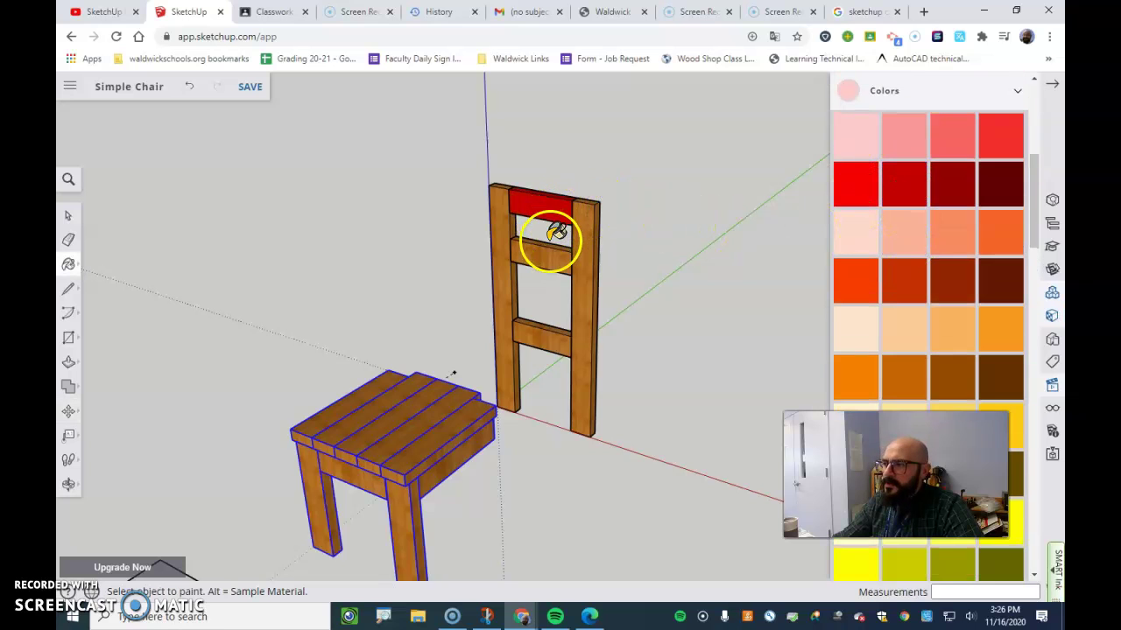
pyautogui.click(544, 253)
pyautogui.click(547, 329)
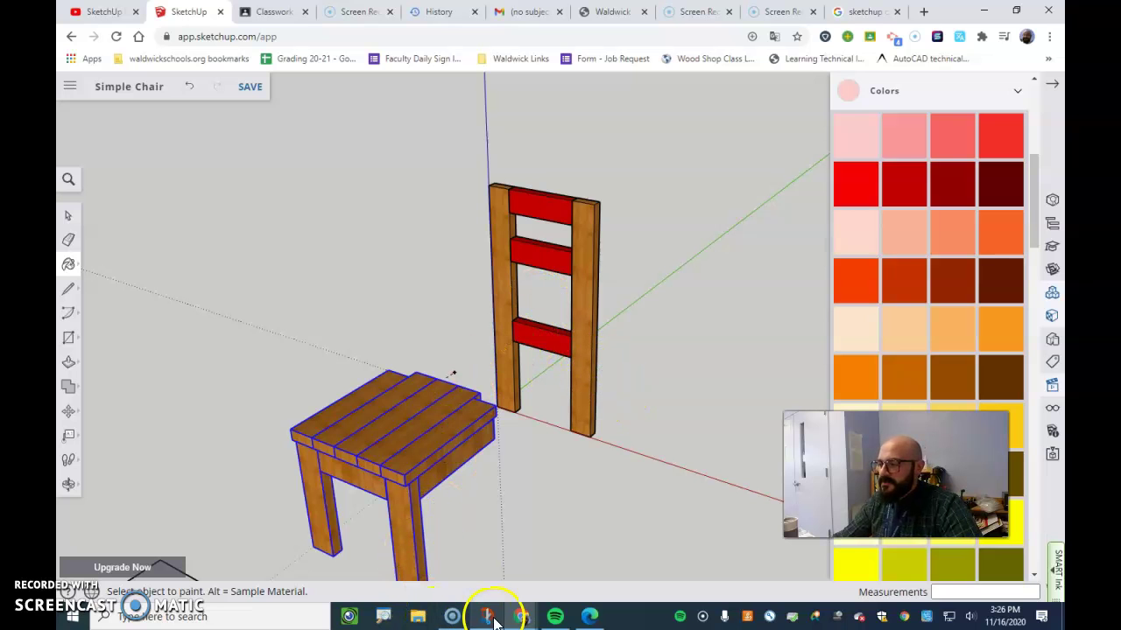
# Snip a region around the red chair back and move the Snip & Sketch window aside
pyautogui.click(486, 615)
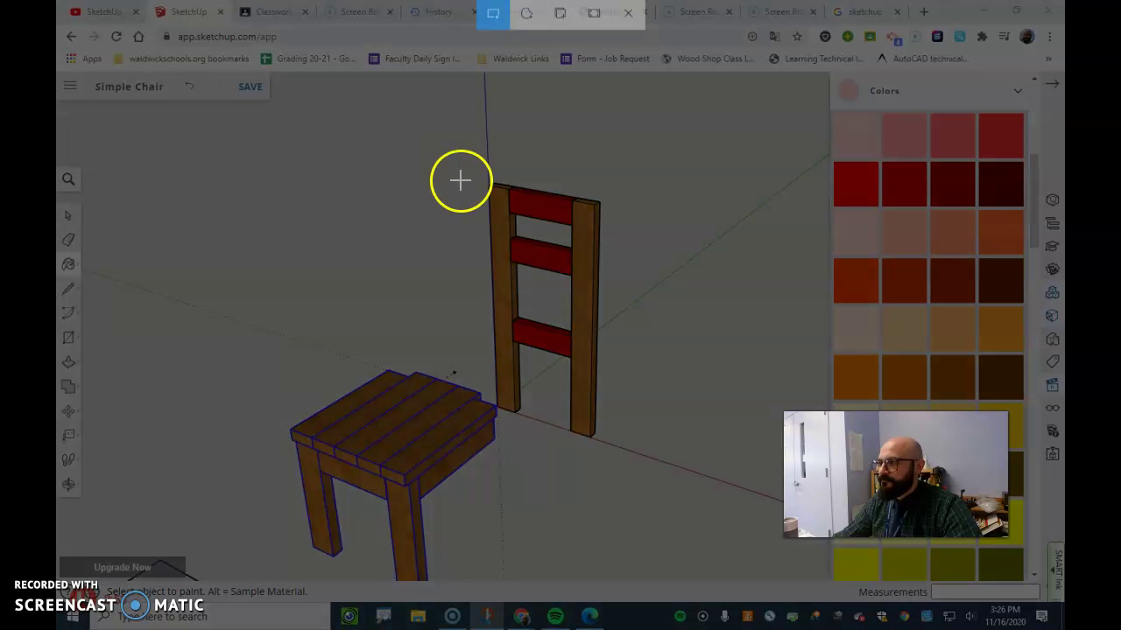
pyautogui.moveTo(455, 155)
pyautogui.mouseDown()
pyautogui.moveTo(601, 464)
pyautogui.moveTo(626, 463)
pyautogui.mouseUp()
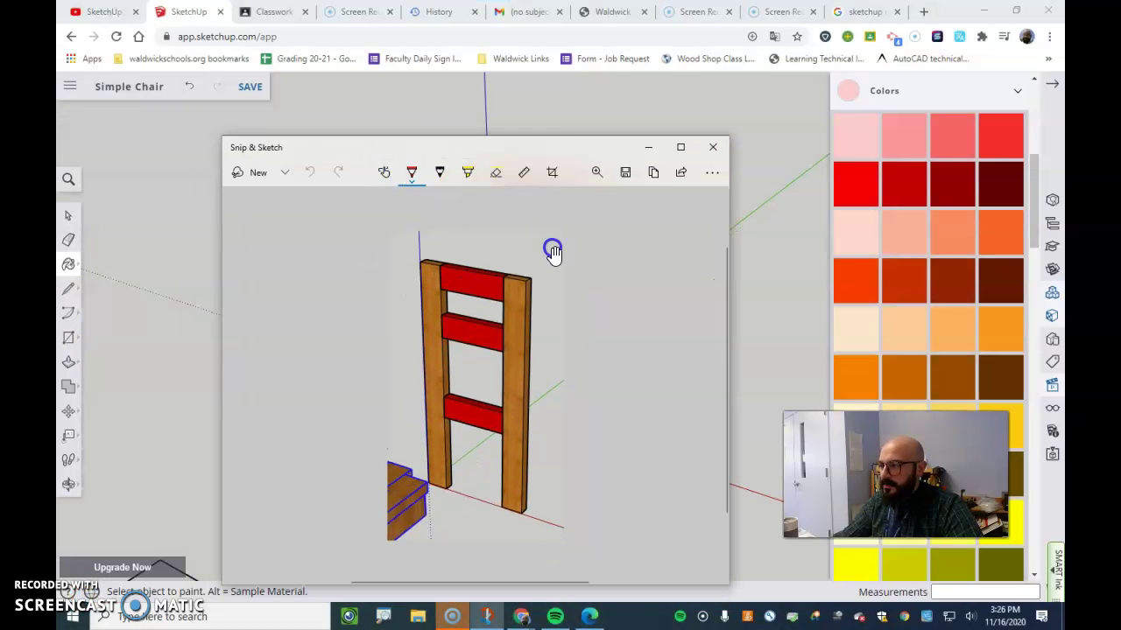
pyautogui.click(493, 376)
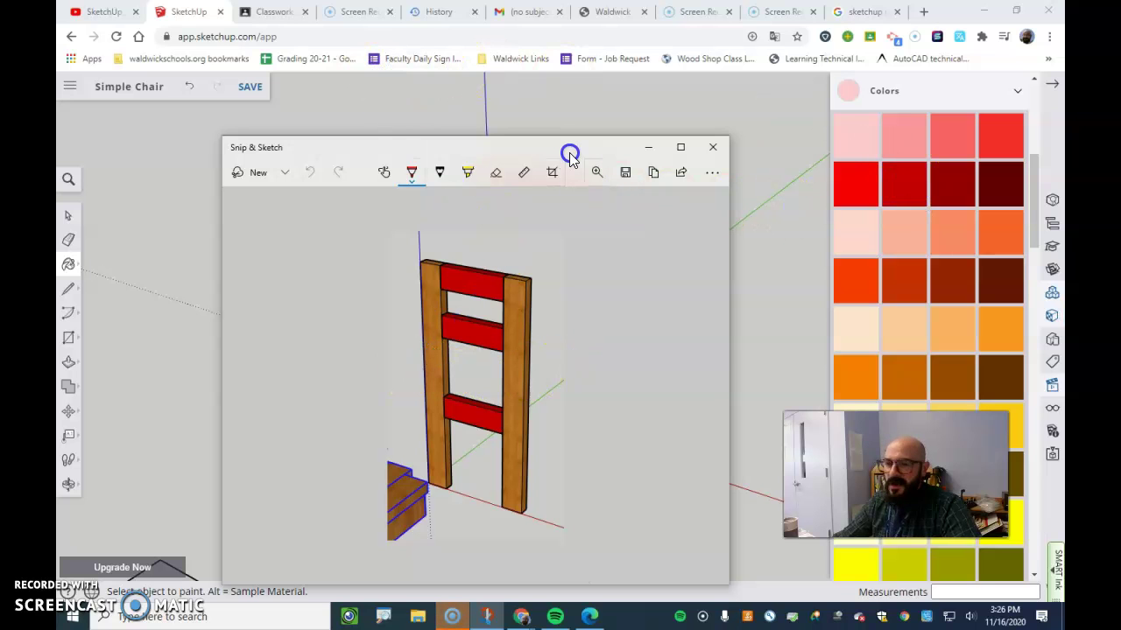
pyautogui.moveTo(570, 155); pyautogui.dragTo(293, 143)
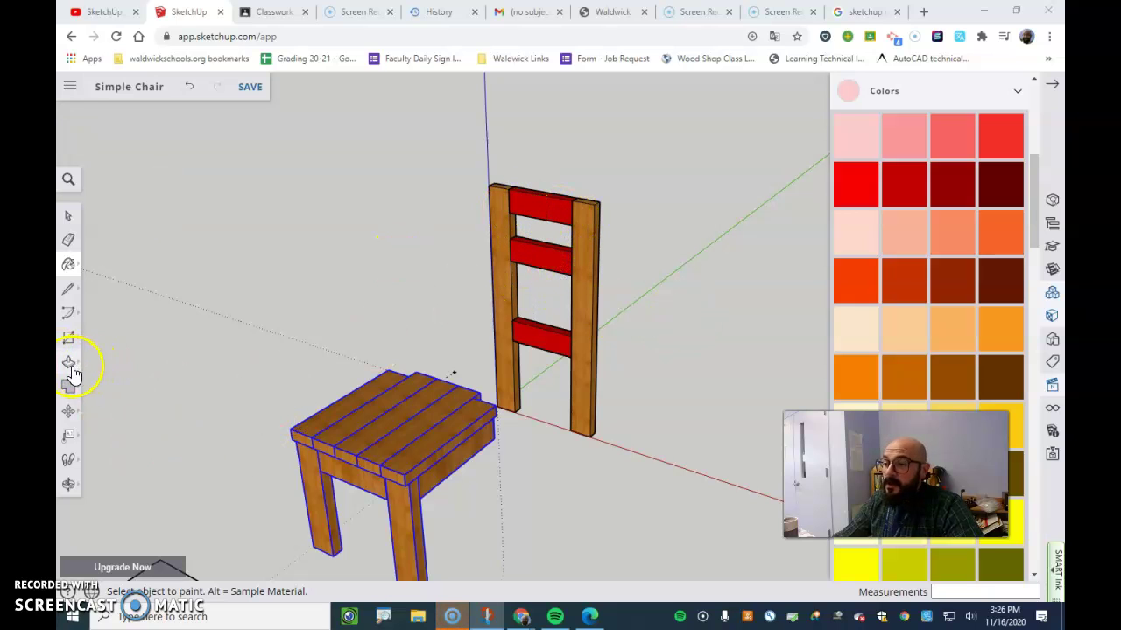
# Label the top back board with the 2.5" screws assembly note and widen its text box
pyautogui.click(70, 437)
pyautogui.click(127, 423)
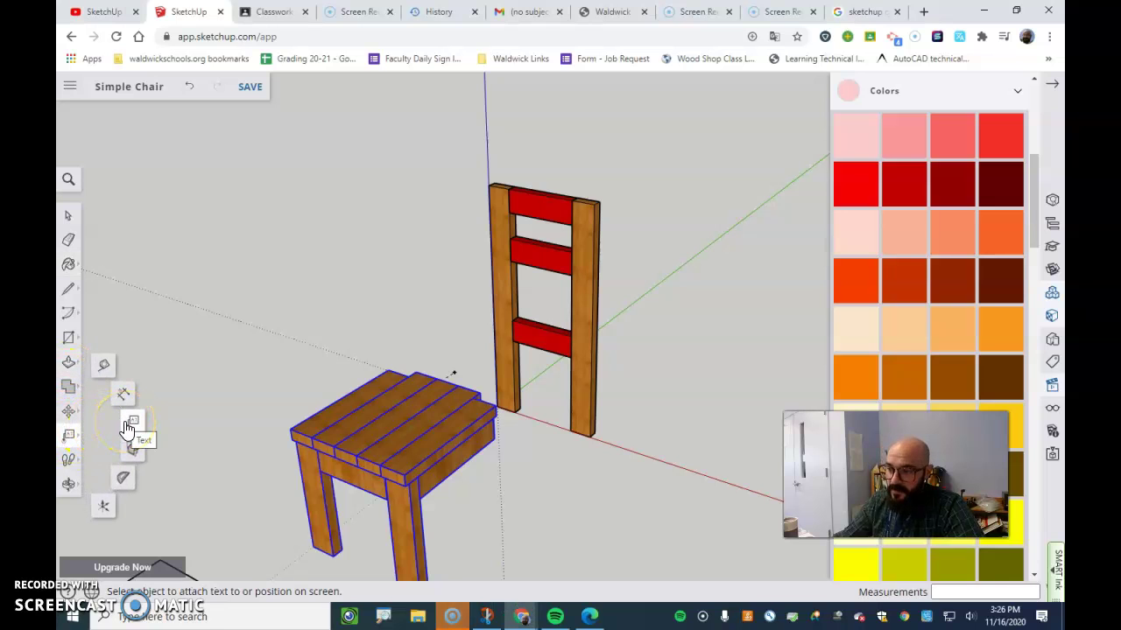
pyautogui.moveTo(109, 371); pyautogui.dragTo(136, 423)
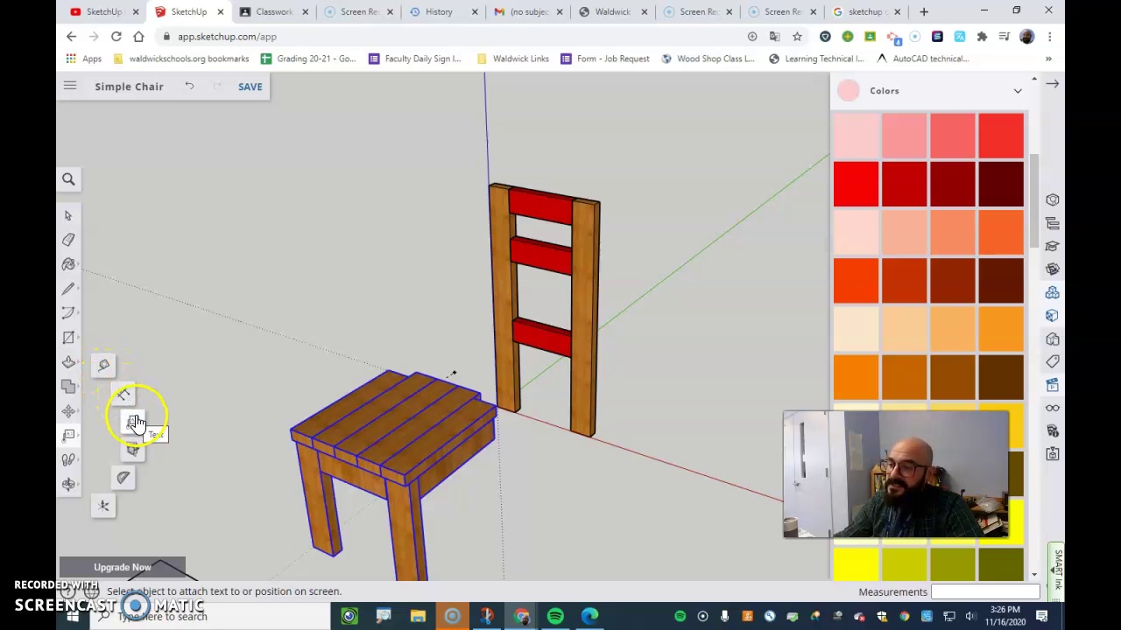
pyautogui.click(136, 423)
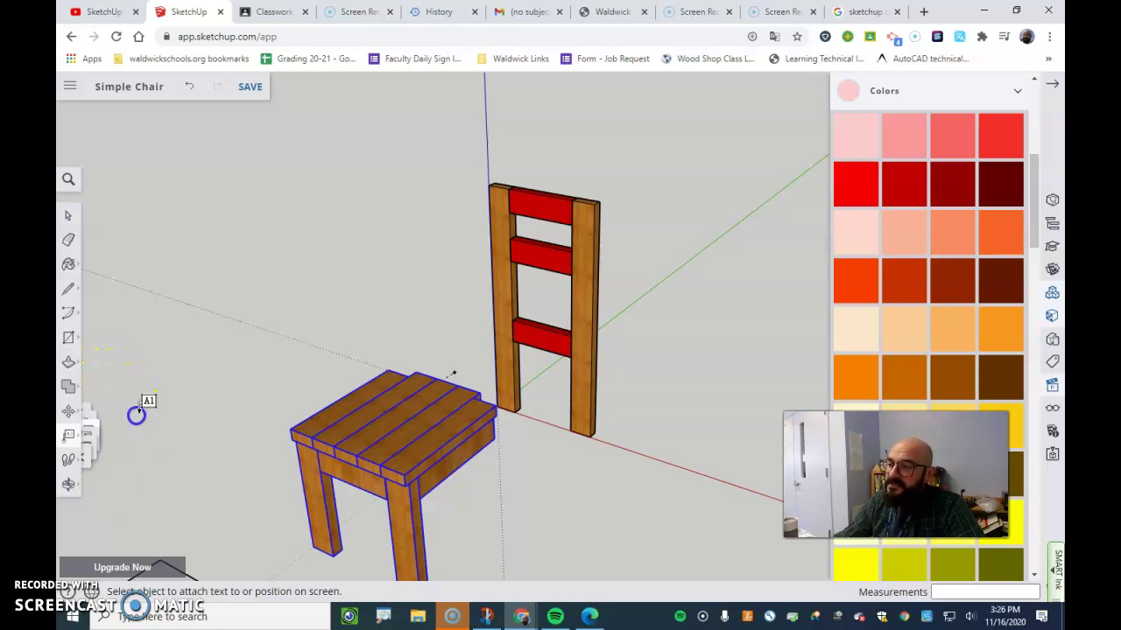
pyautogui.click(547, 210)
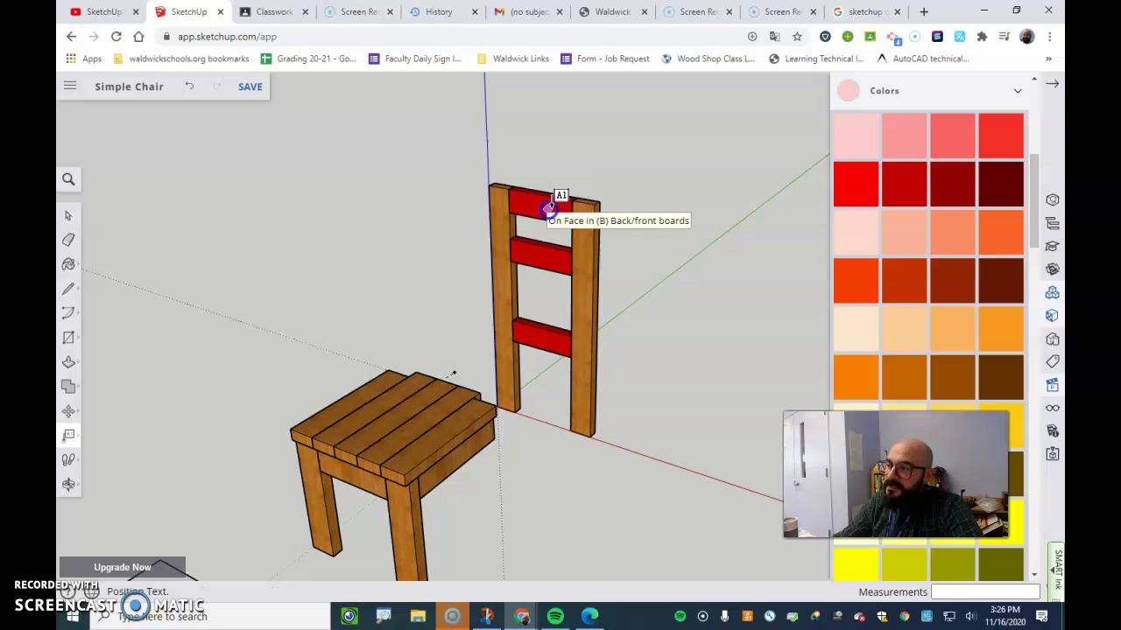
pyautogui.click(649, 138)
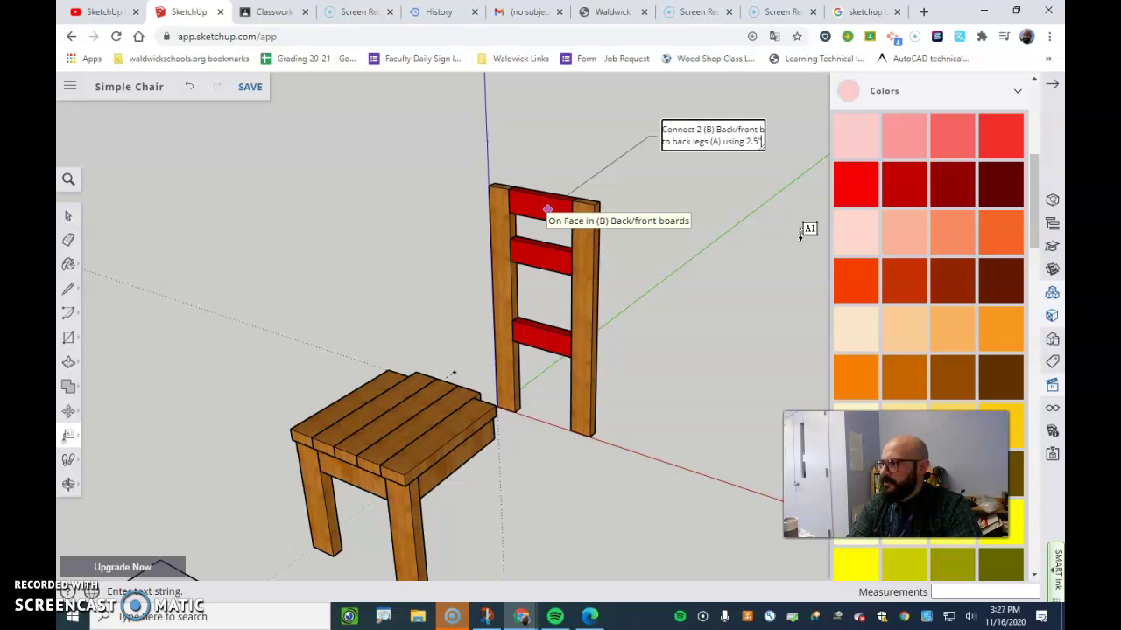
pyautogui.write('screws')
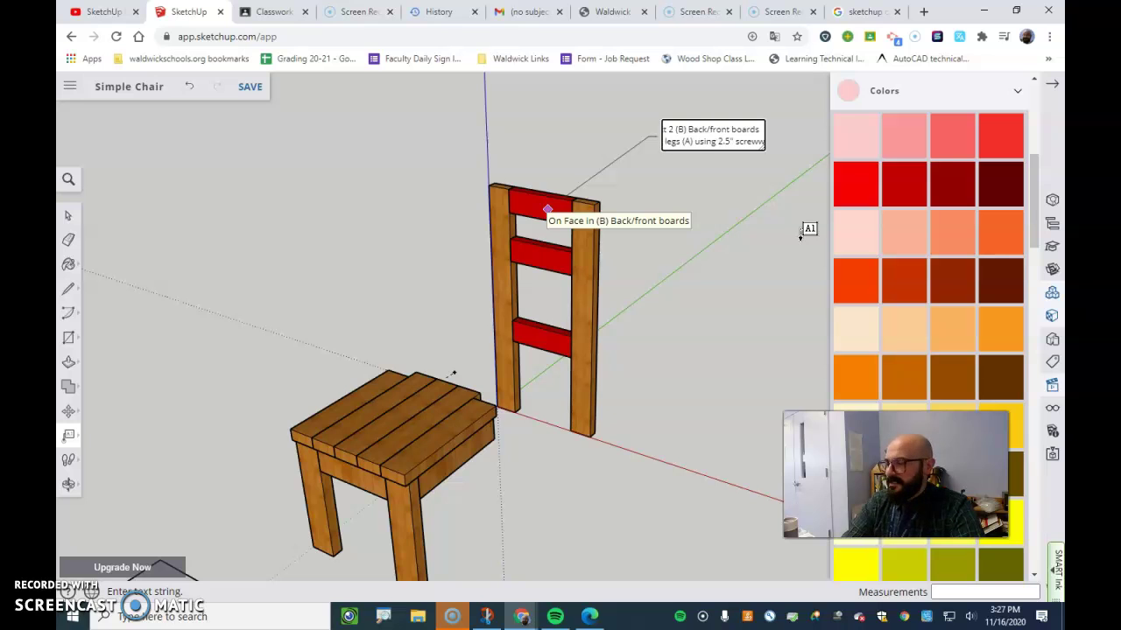
pyautogui.moveTo(764, 150); pyautogui.dragTo(802, 150)
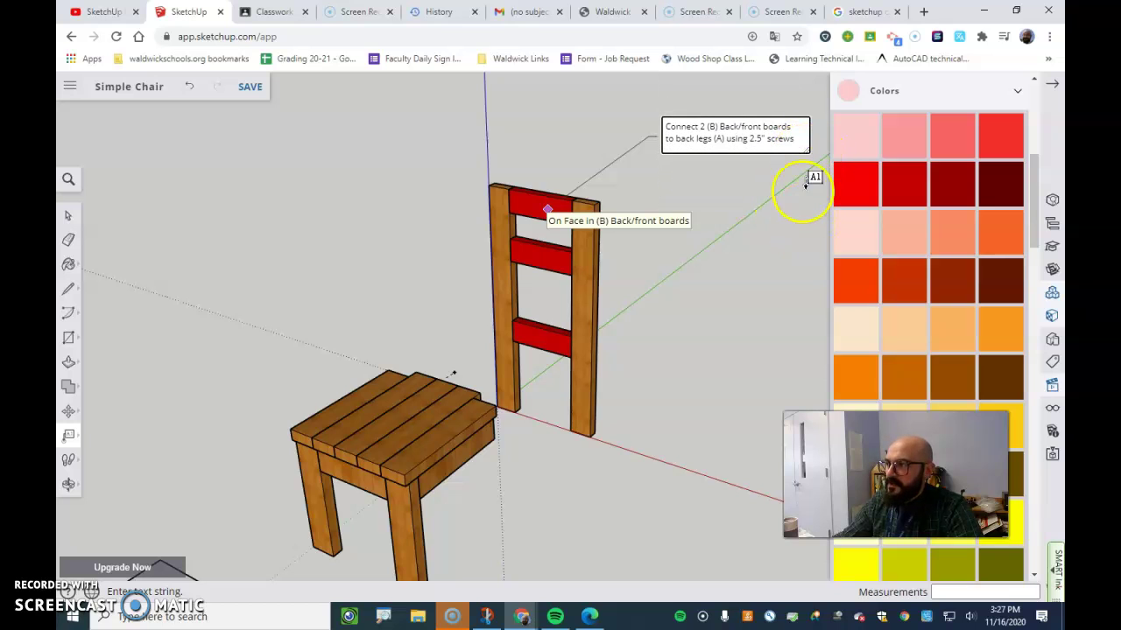
# Finish the note, zoom out, and select the three seat boards
pyautogui.click(722, 289)
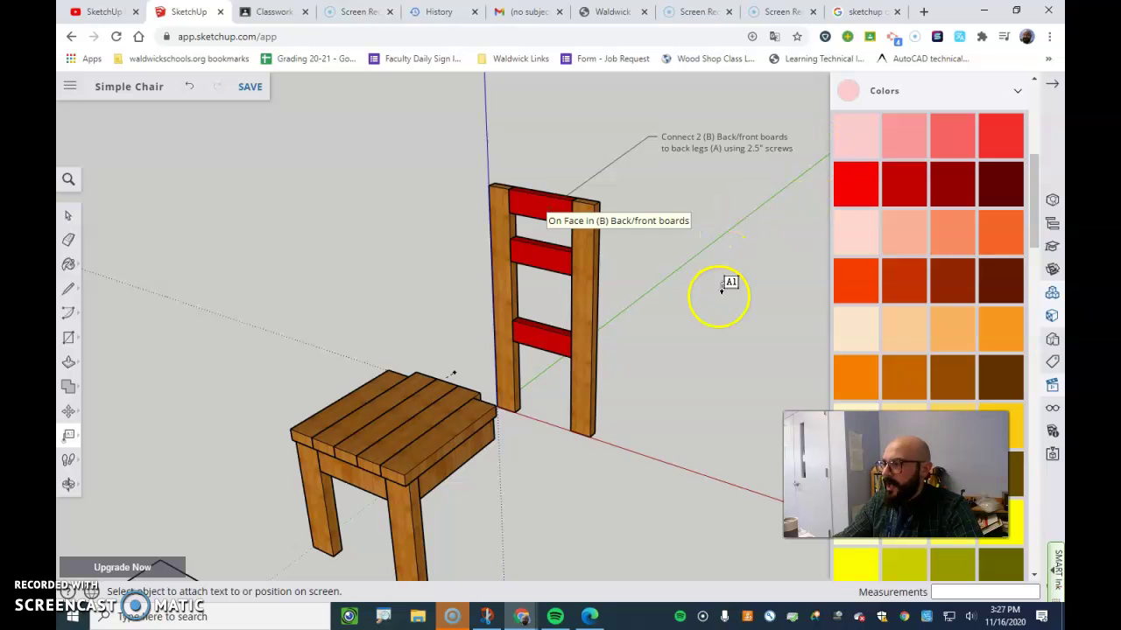
pyautogui.scroll(-2, 486, 260)
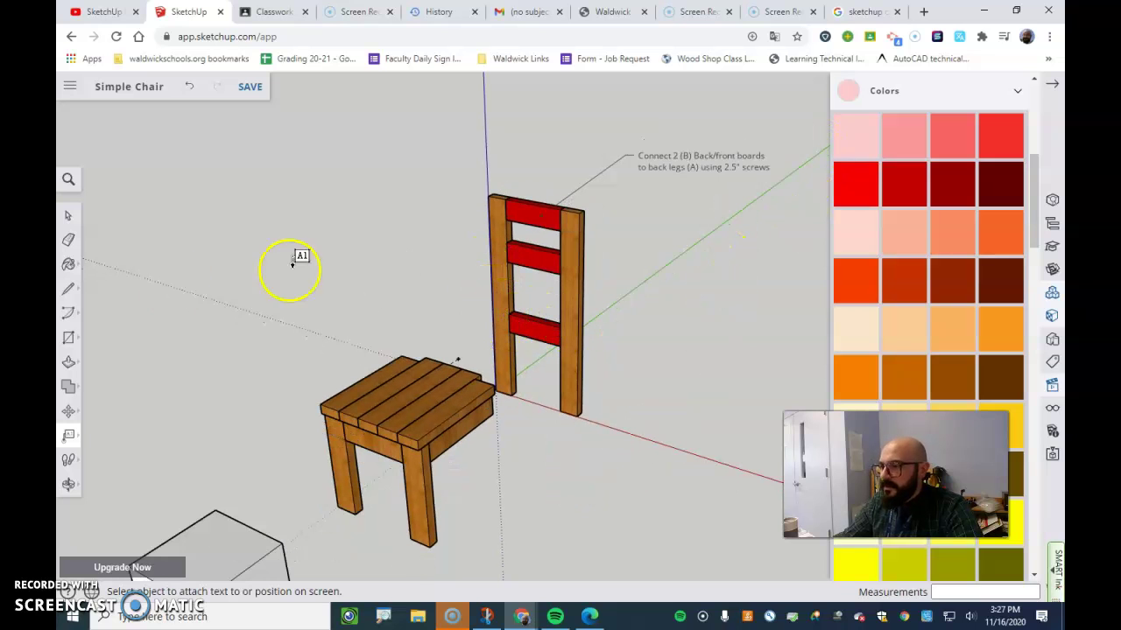
pyautogui.scroll(-3, 446, 233)
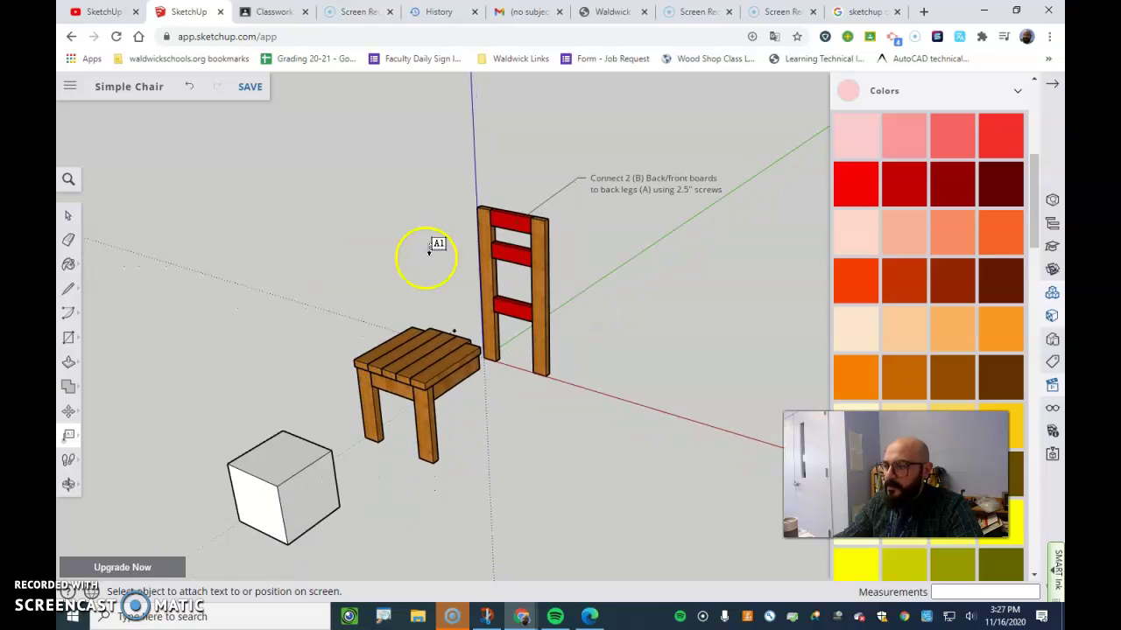
pyautogui.click(70, 211)
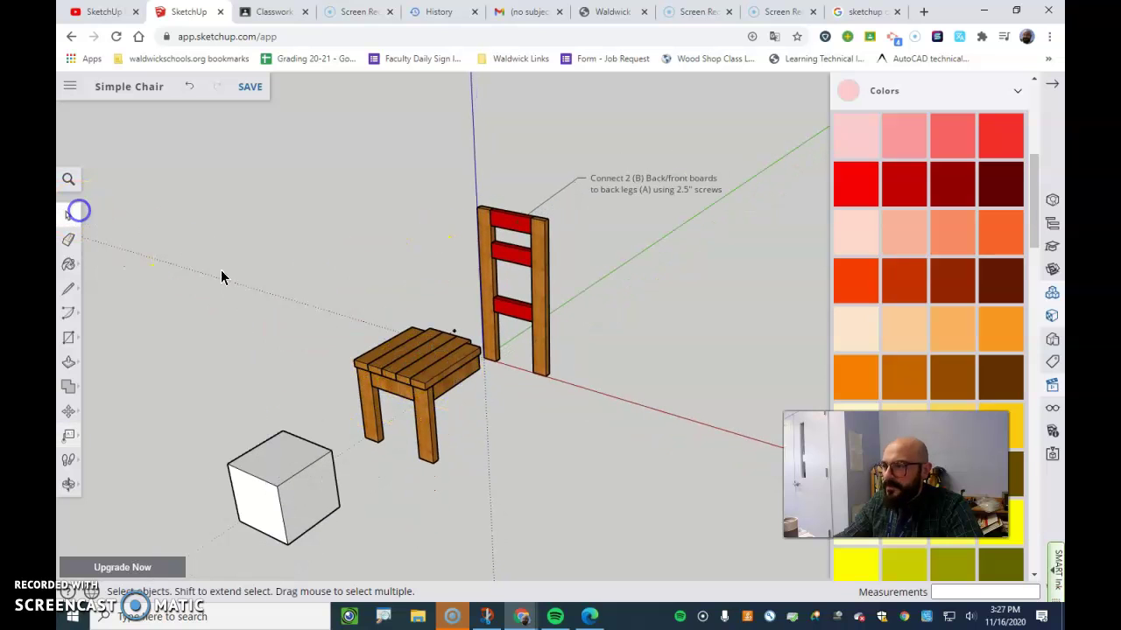
pyautogui.click(436, 364)
pyautogui.keyDown('shift'); pyautogui.click(422, 366); pyautogui.keyUp('shift')
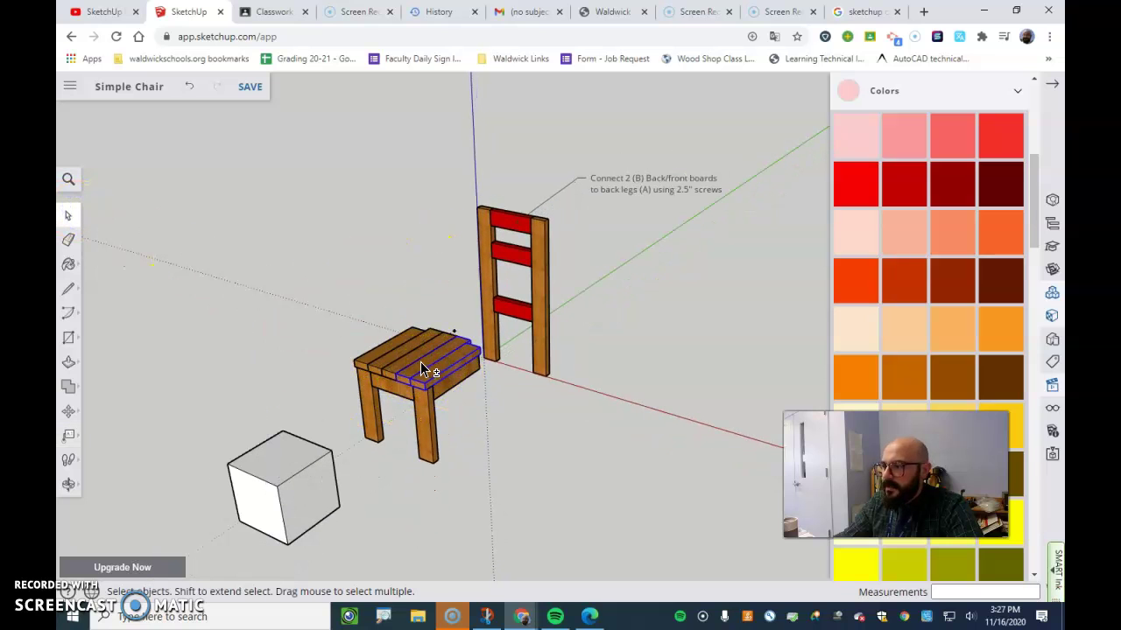
pyautogui.keyDown('shift'); pyautogui.click(385, 354); pyautogui.keyUp('shift')
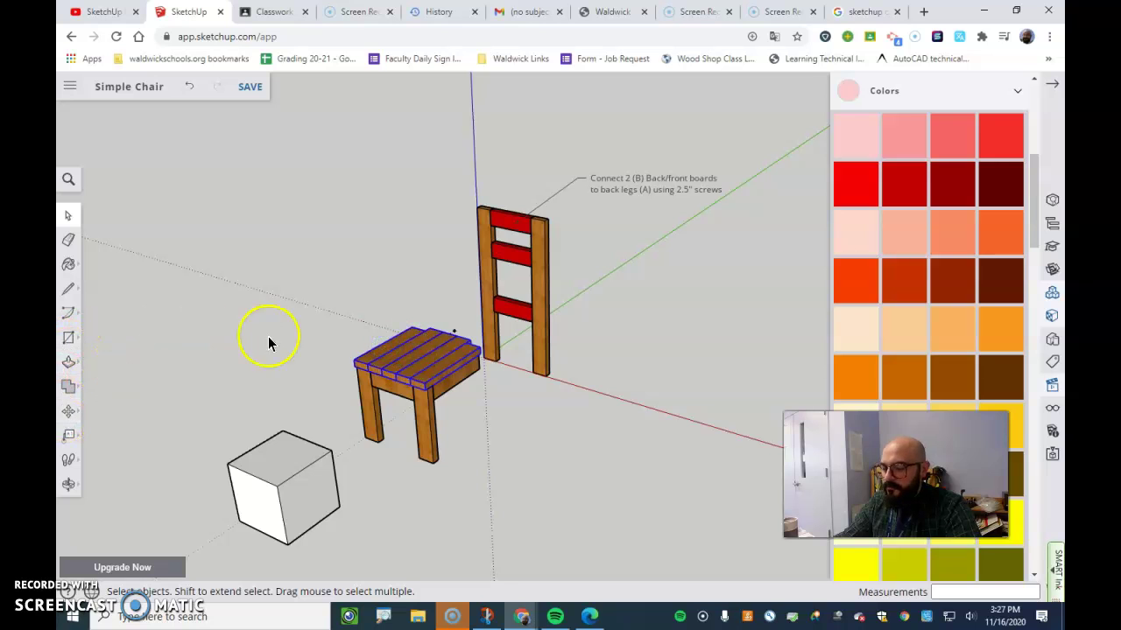
# Raise the seat 1' twice using the cube corner as reference, then adjust the side board
pyautogui.press('m')
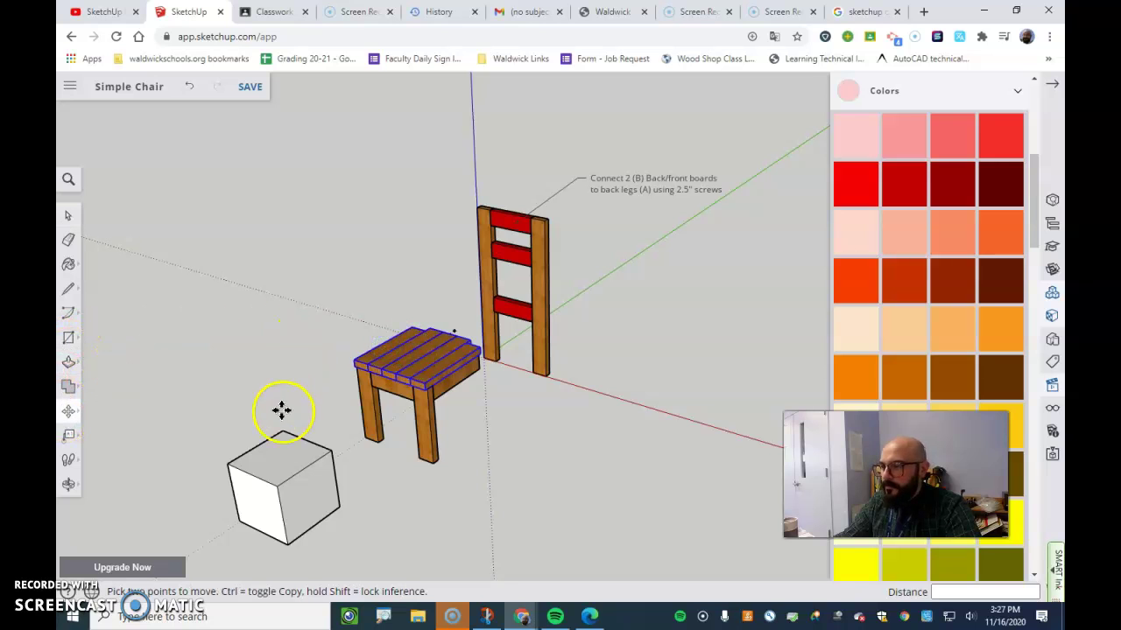
pyautogui.click(338, 499)
pyautogui.click(329, 458)
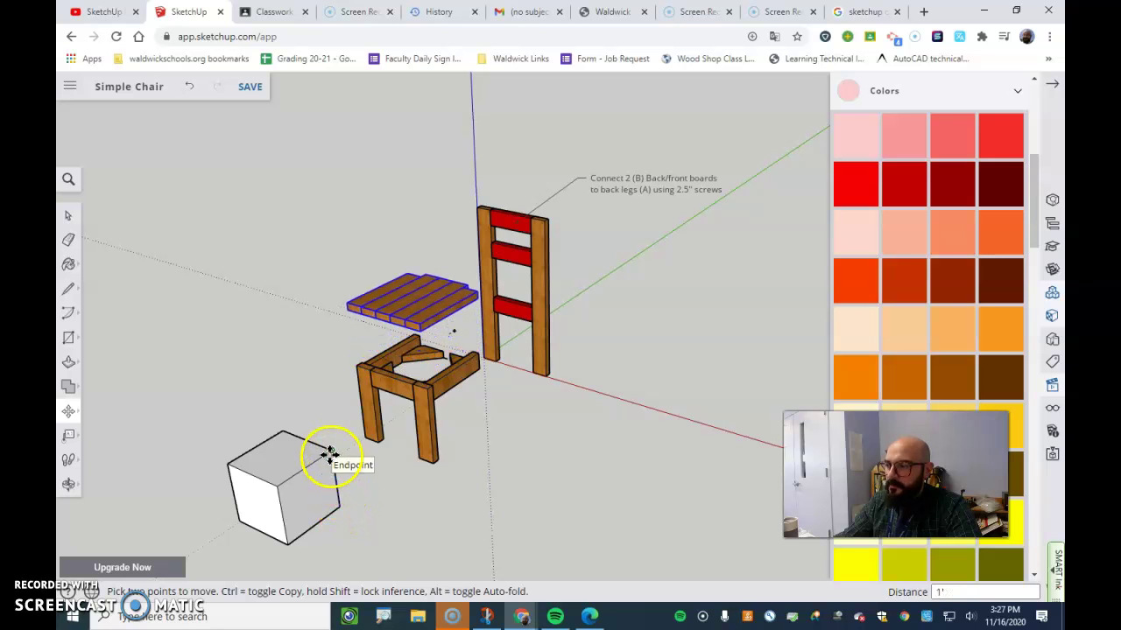
pyautogui.click(336, 504)
pyautogui.click(329, 454)
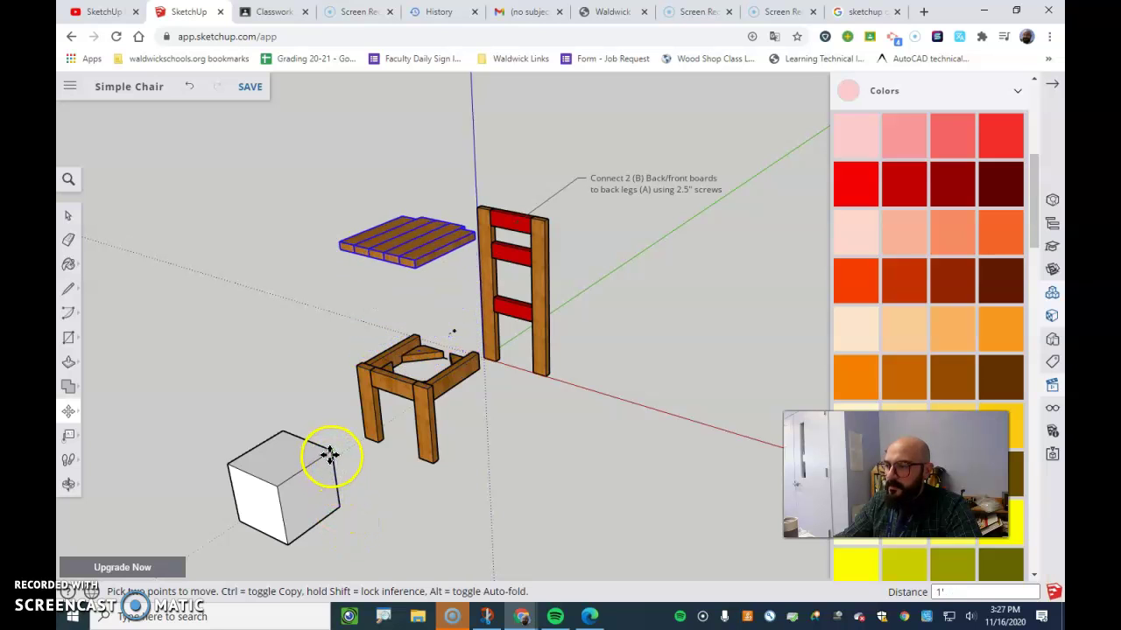
pyautogui.moveTo(441, 333); pyautogui.dragTo(639, 355, button='middle')
pyautogui.click(343, 327)
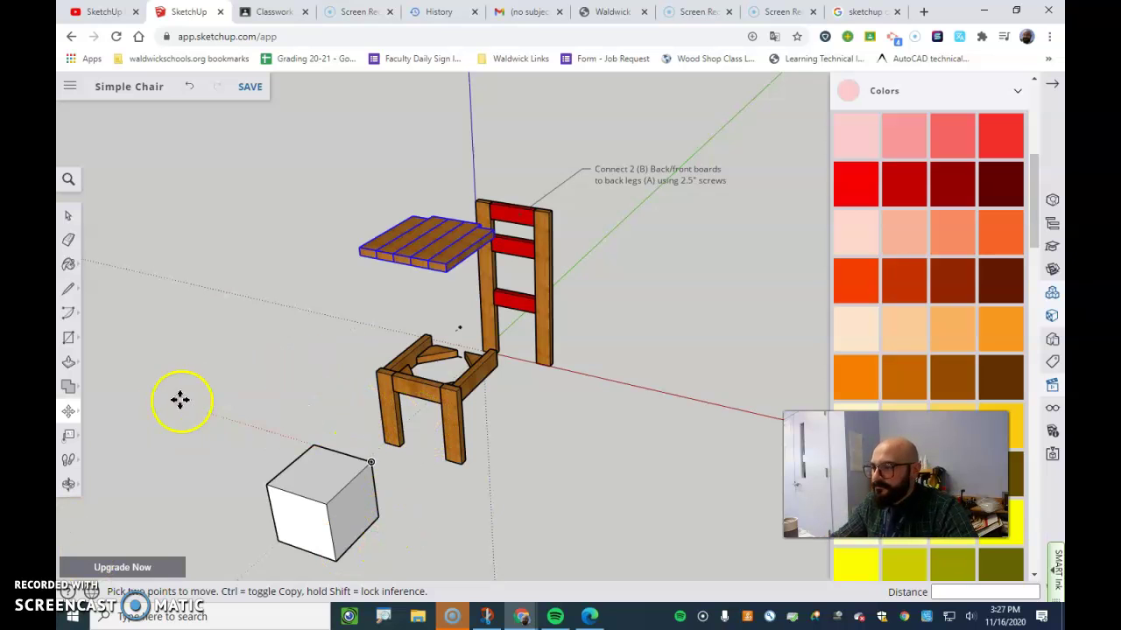
# Move the front seat-frame board 1' out from the frame along the cube edge
pyautogui.press('b')
pyautogui.moveTo(79, 533); pyautogui.dragTo(570, 481, button='middle')
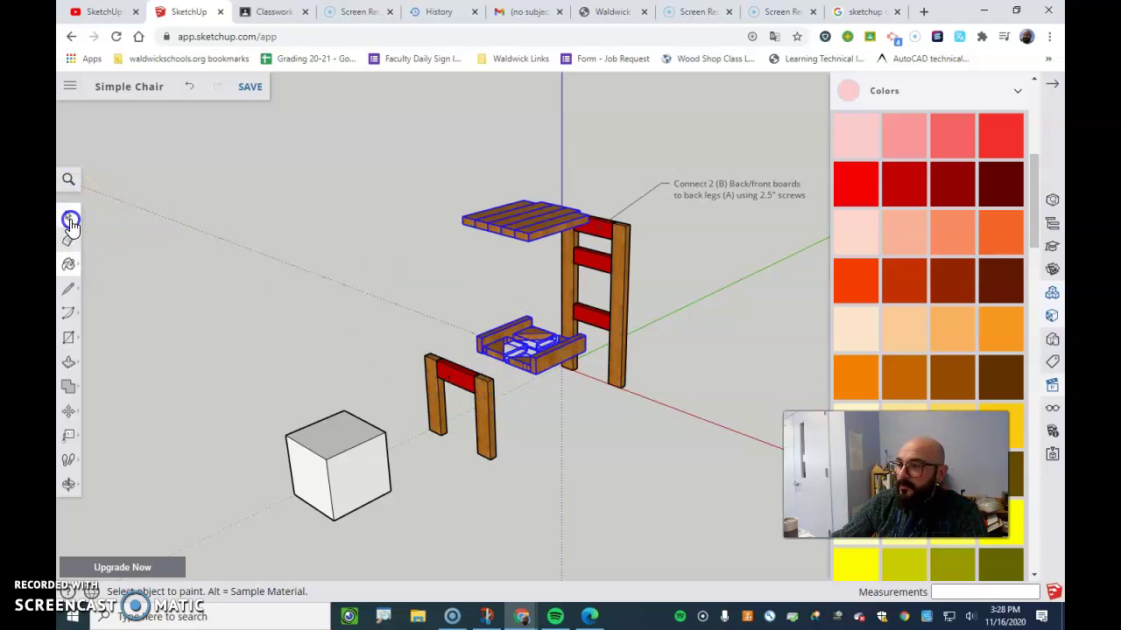
pyautogui.click(68, 215)
pyautogui.click(555, 365)
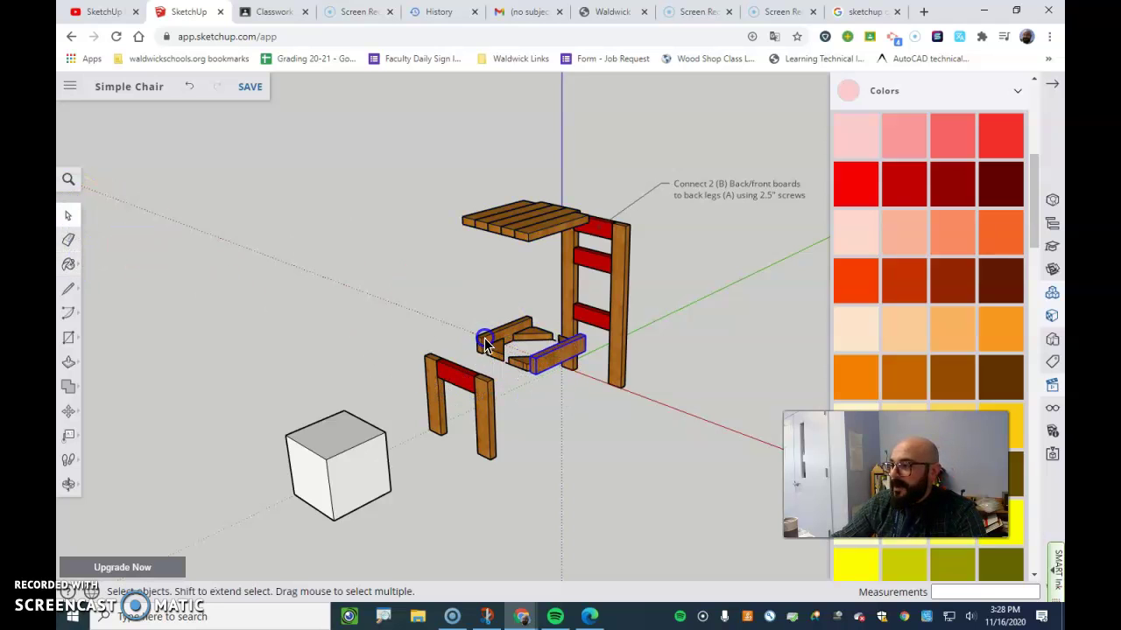
pyautogui.click(69, 411)
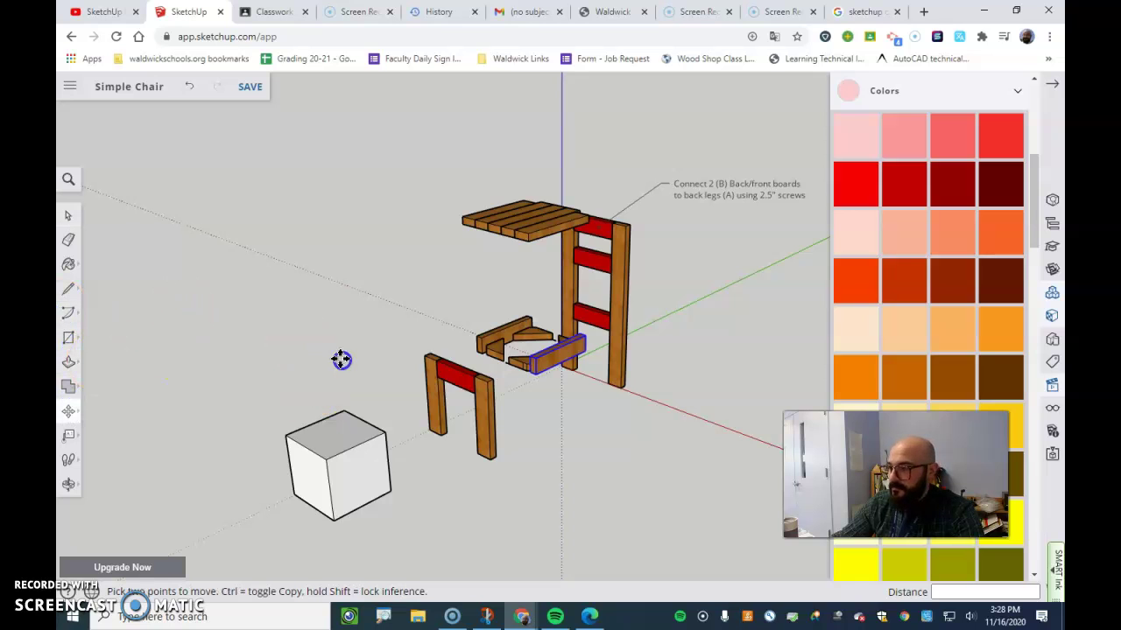
pyautogui.click(347, 415)
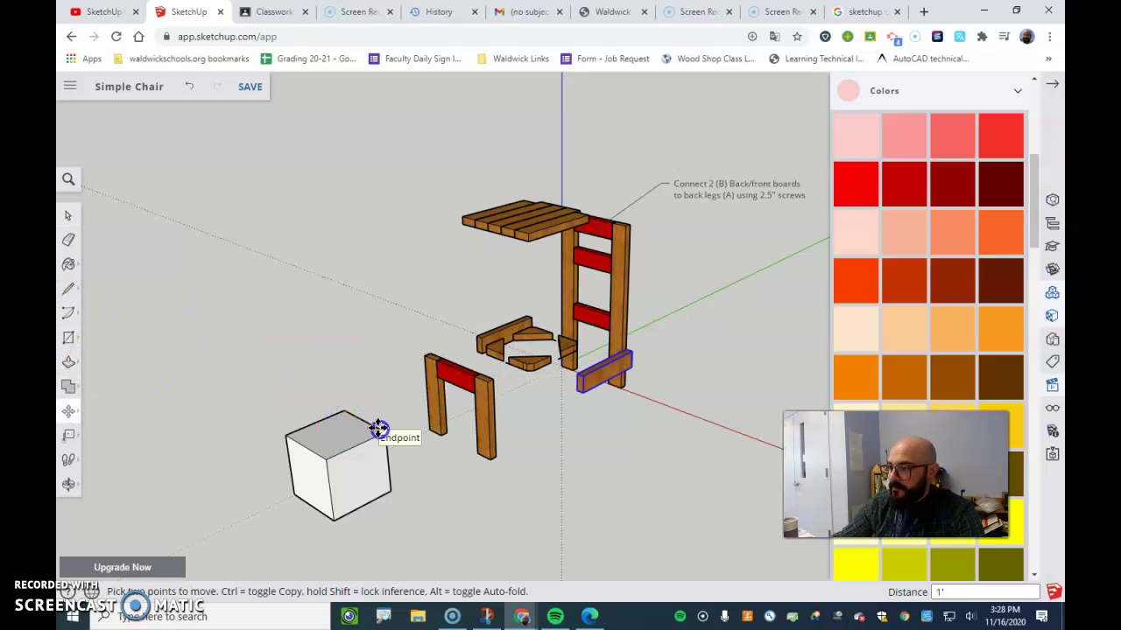
pyautogui.click(384, 432)
# Move the side board 1' outward the other way and orbit to check the exploded parts
pyautogui.click(69, 215)
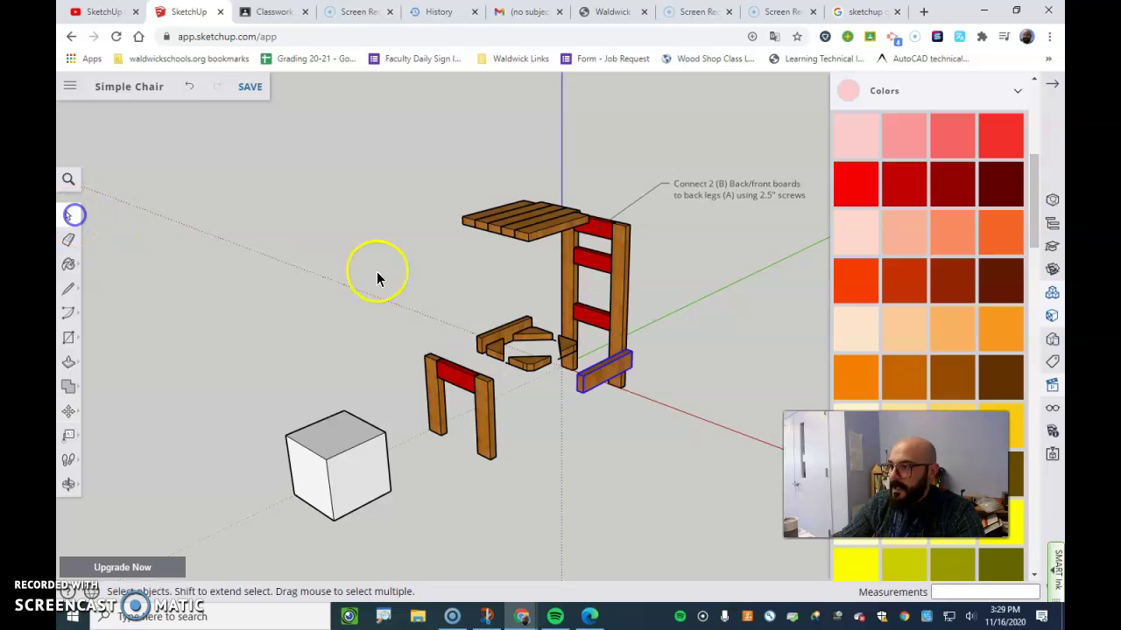
pyautogui.click(68, 411)
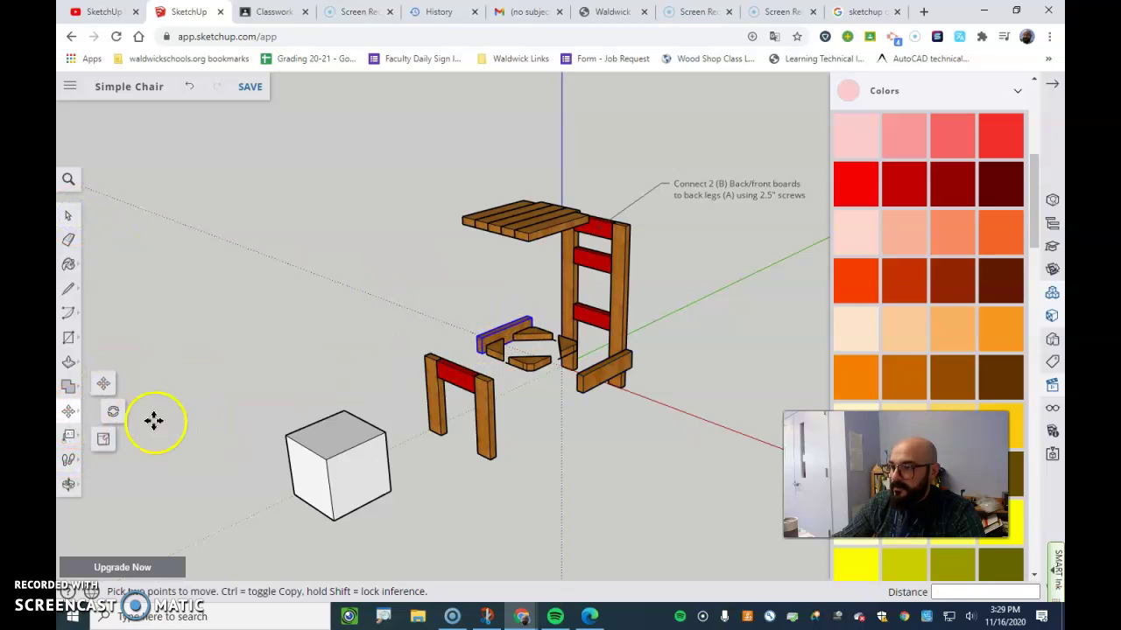
pyautogui.click(114, 392)
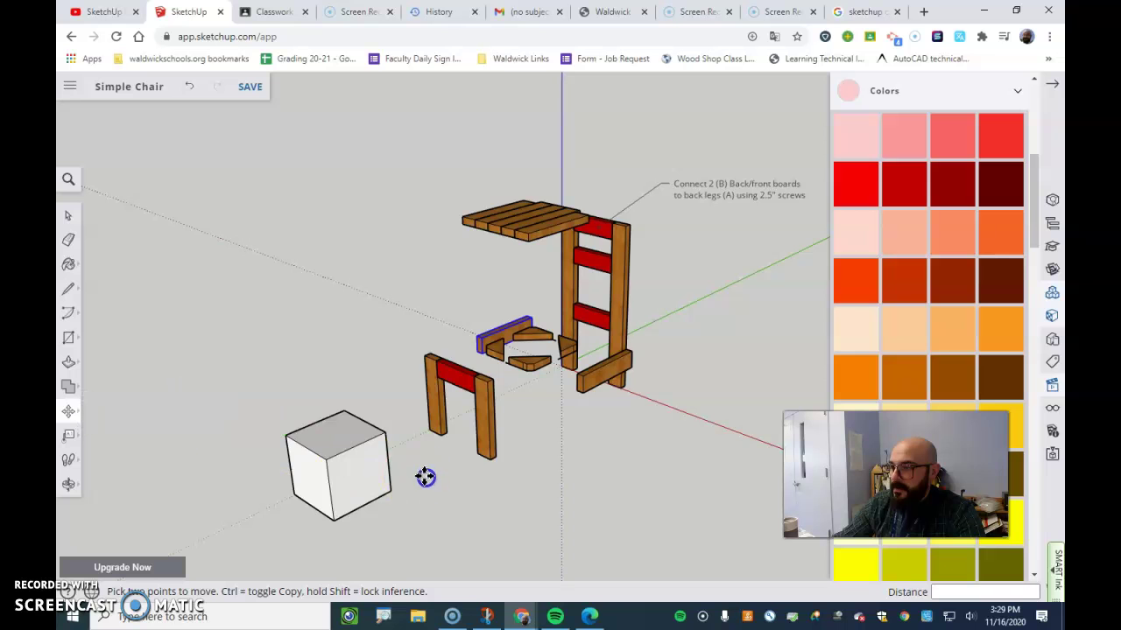
pyautogui.click(351, 413)
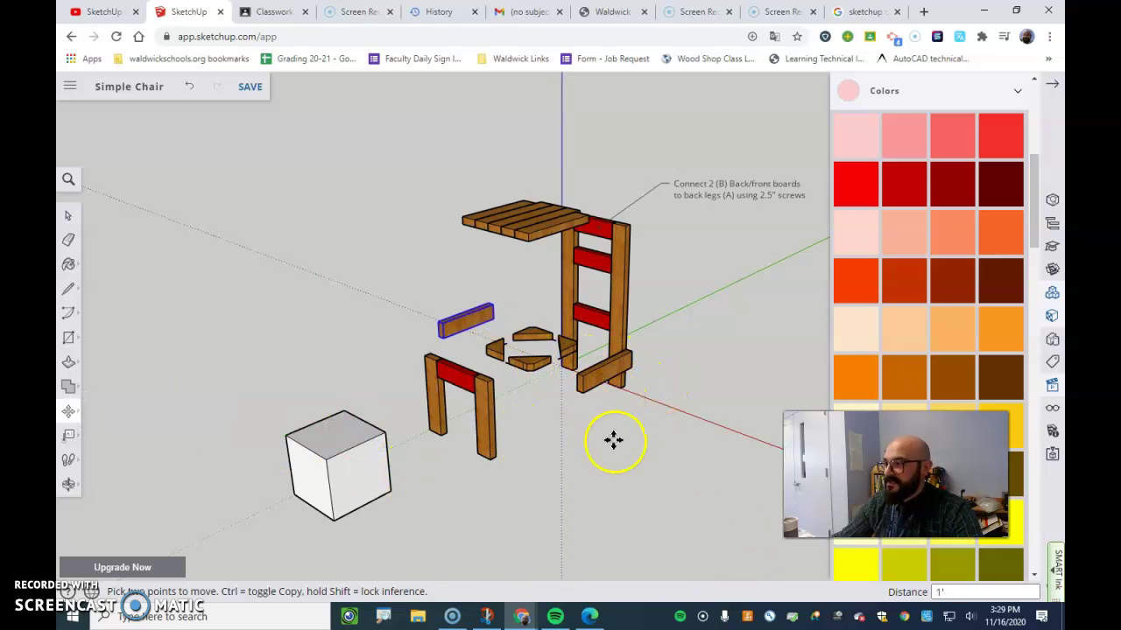
pyautogui.moveTo(613, 441); pyautogui.dragTo(566, 478, button='middle')
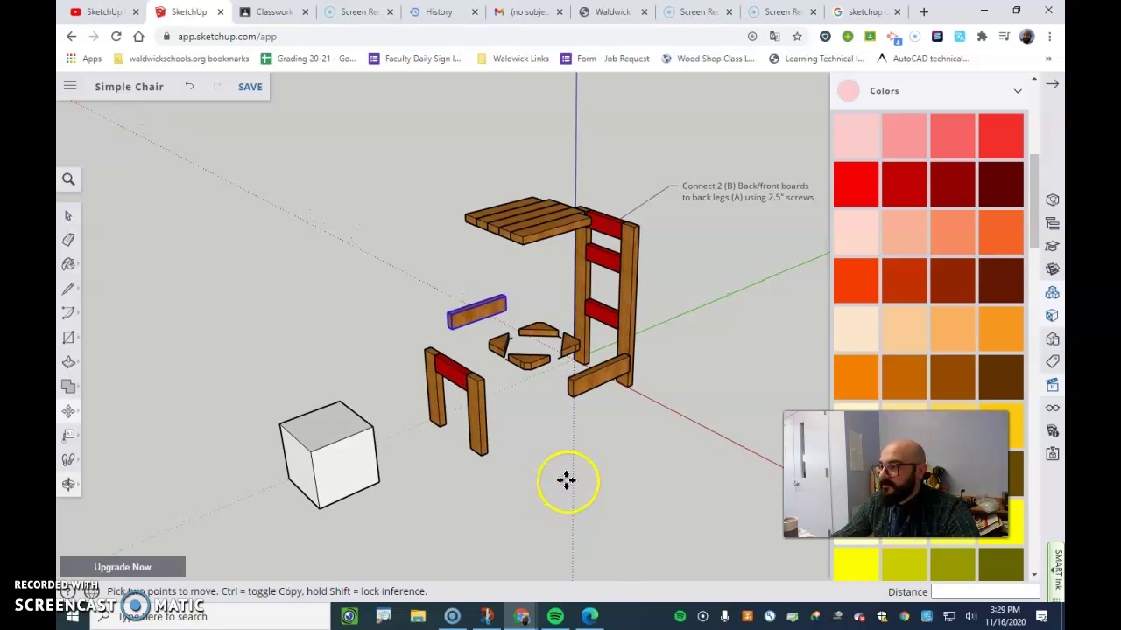
# Draw a vertical line between the seat frame and the raised seat's underside
pyautogui.click(74, 296)
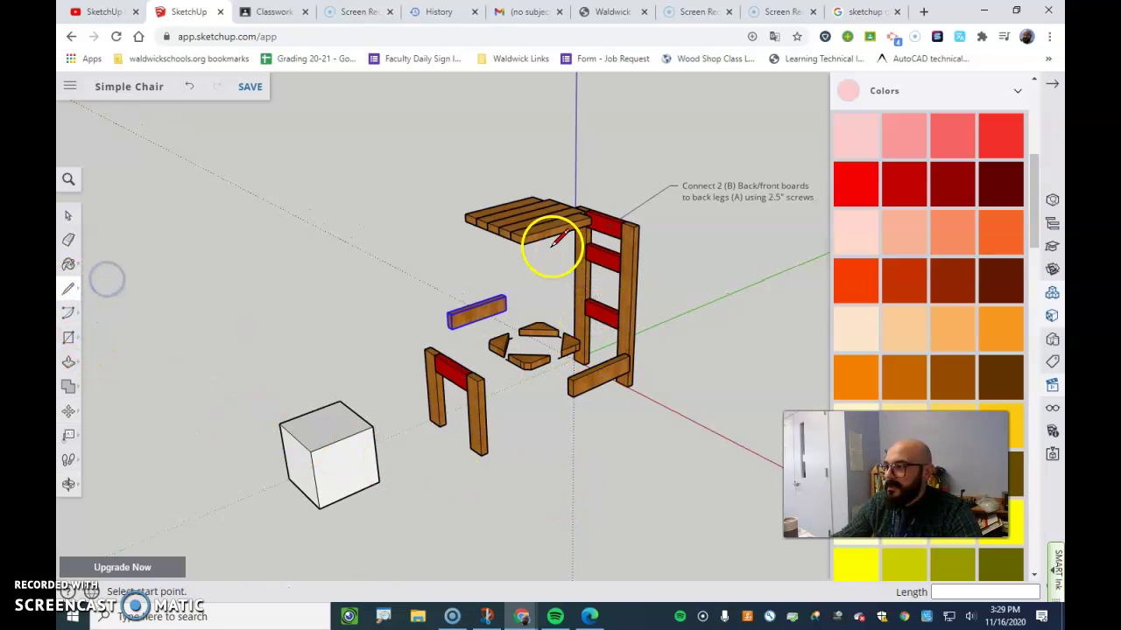
pyautogui.click(558, 327)
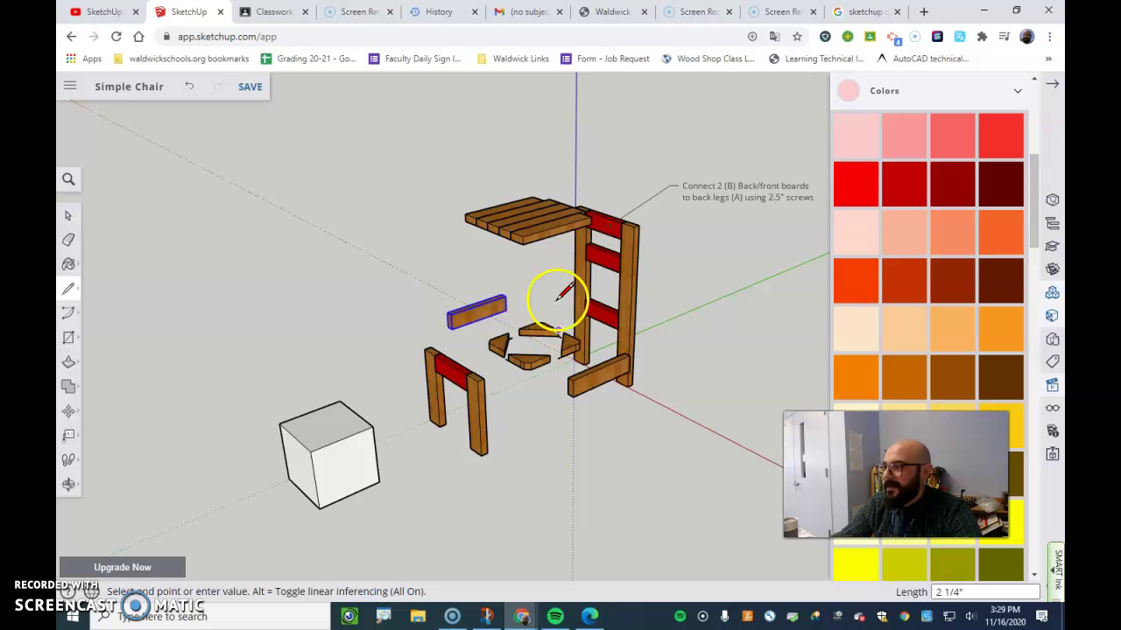
pyautogui.click(557, 234)
pyautogui.press('Escape')
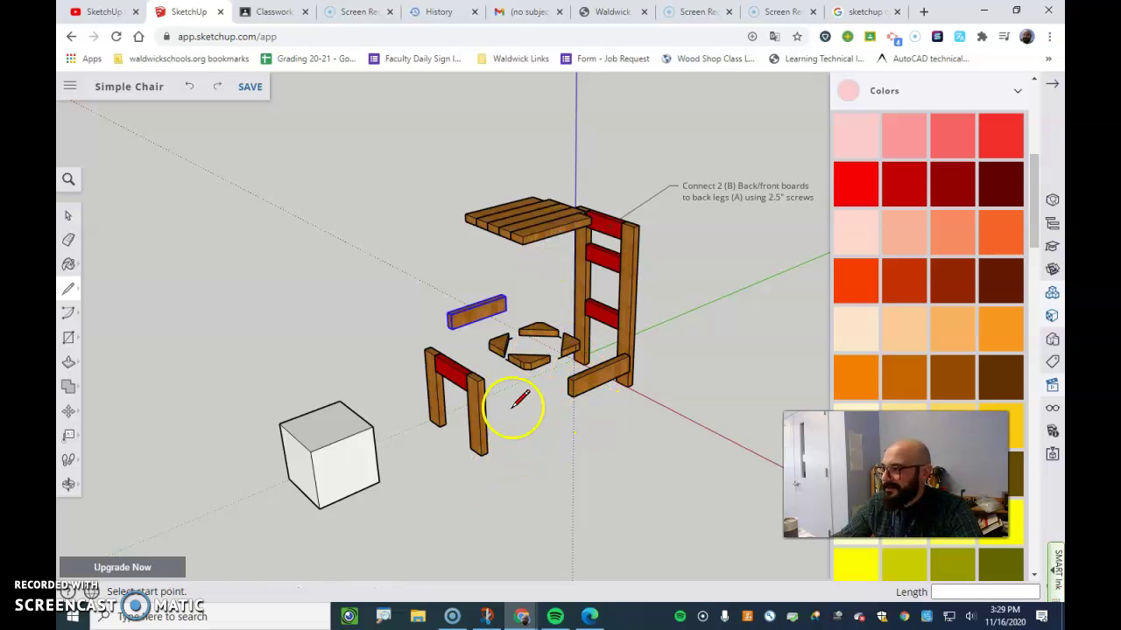
pyautogui.moveTo(533, 333); pyautogui.dragTo(546, 225, button='middle')
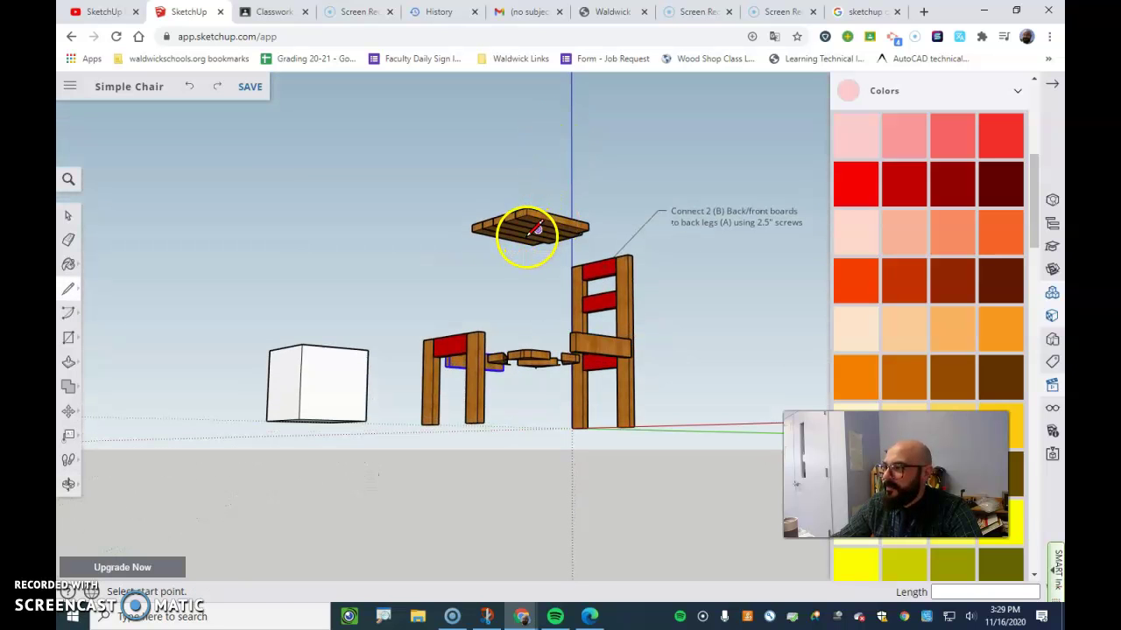
pyautogui.click(526, 232)
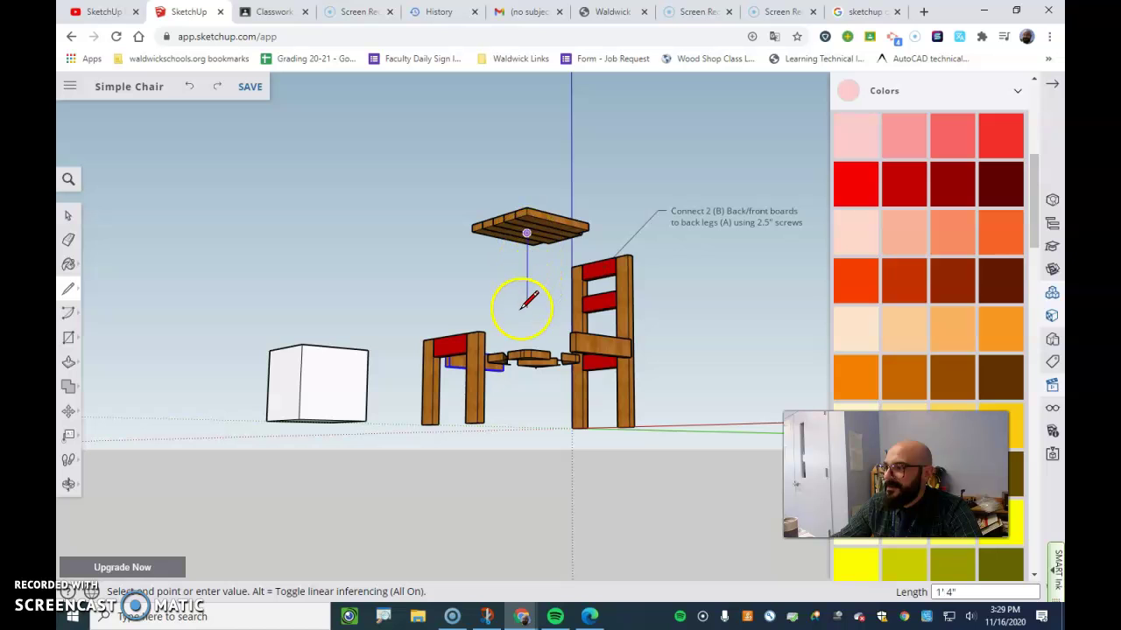
pyautogui.moveTo(526, 232); pyautogui.dragTo(457, 405, button='middle')
pyautogui.press('Escape')
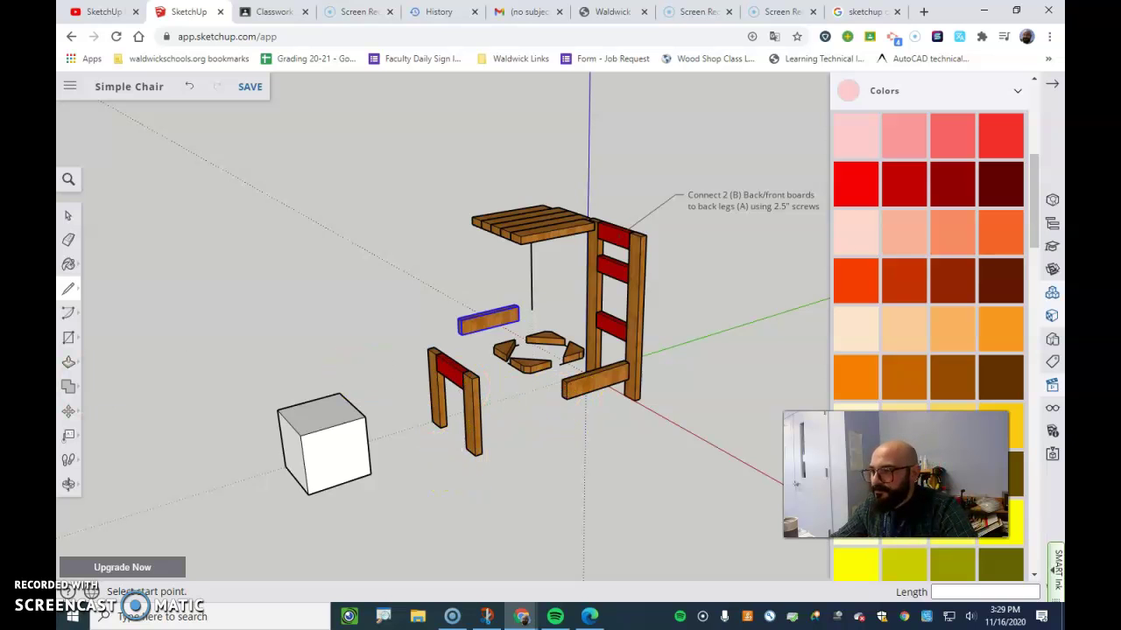
pyautogui.click(70, 435)
pyautogui.click(118, 394)
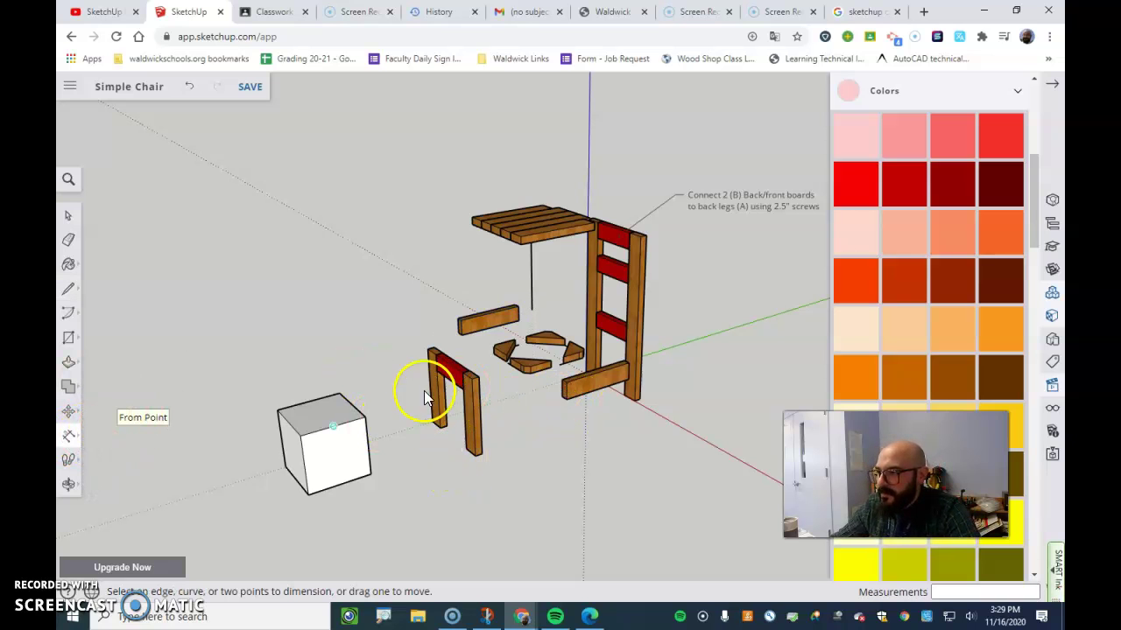
pyautogui.click(475, 376)
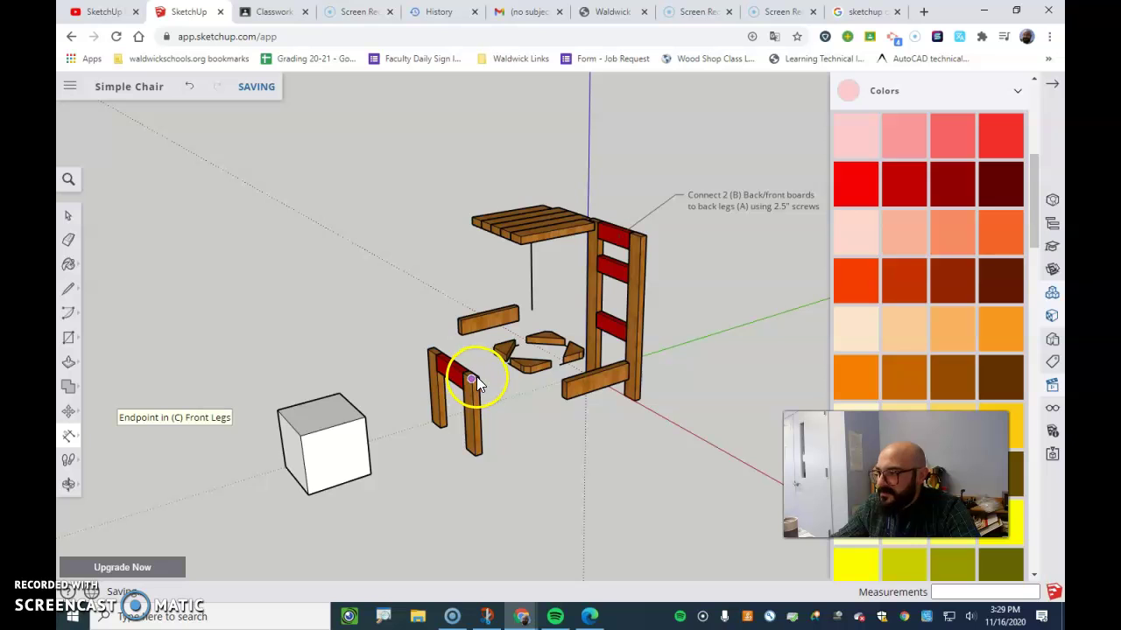
pyautogui.press('Escape')
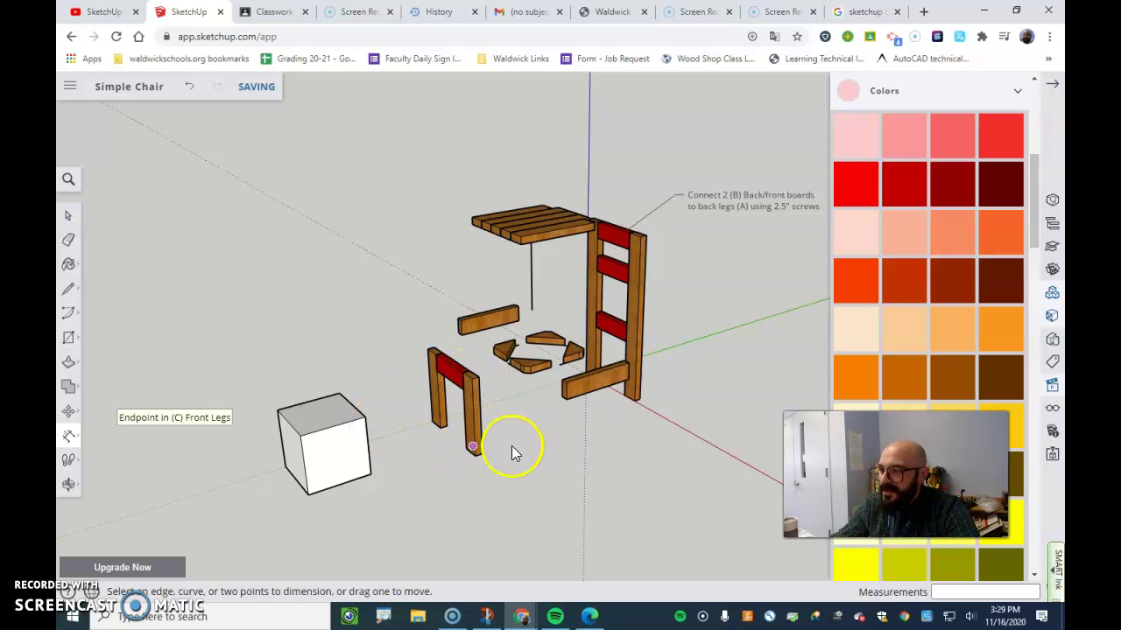
pyautogui.moveTo(512, 446); pyautogui.dragTo(598, 465, button='middle')
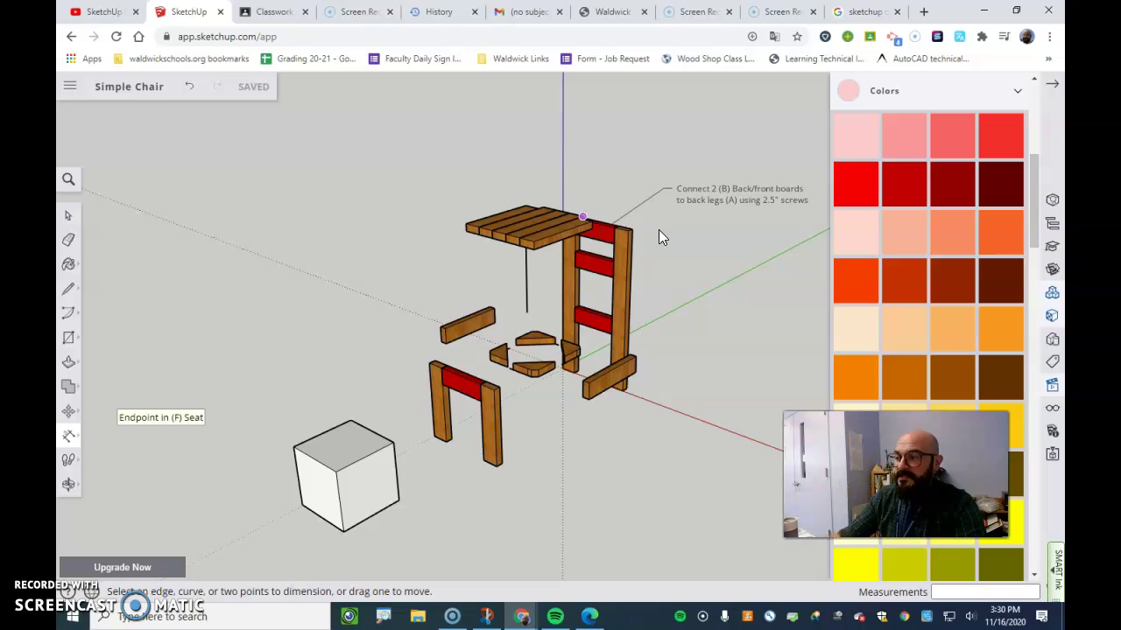
pyautogui.moveTo(602, 453); pyautogui.dragTo(533, 426, button='middle')
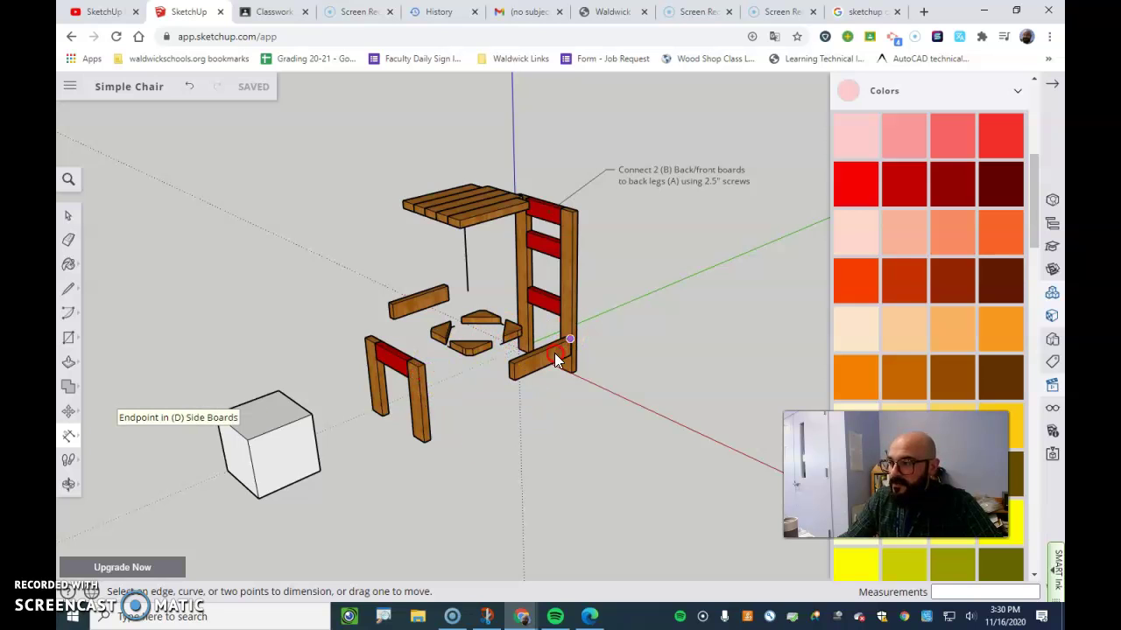
# Paint the lower and upper side boards yellow-green
pyautogui.click(919, 567)
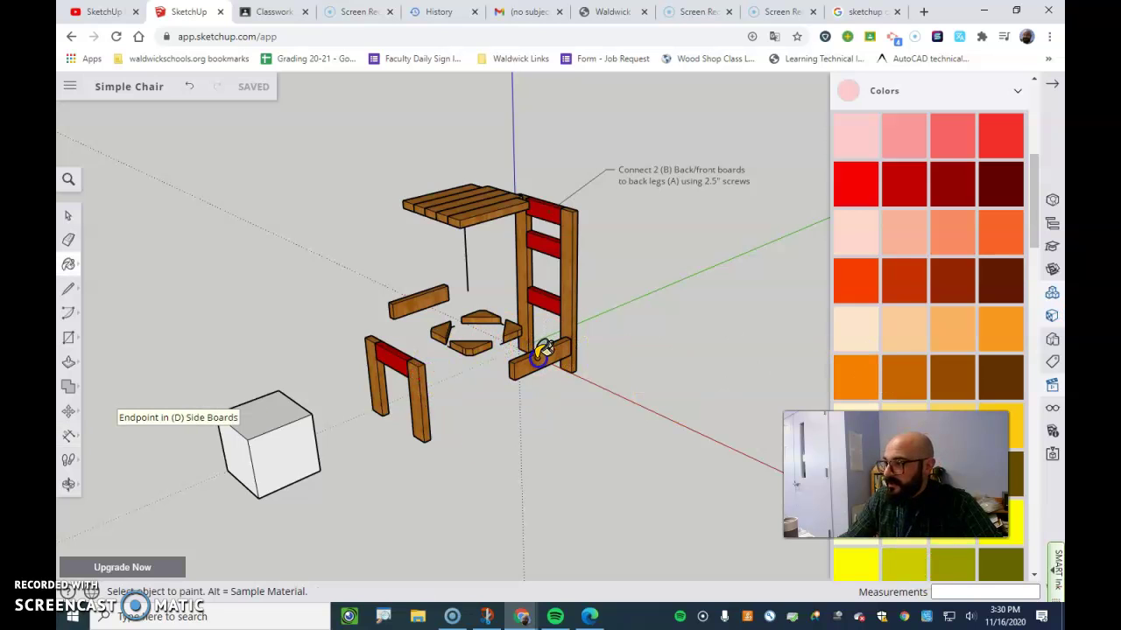
pyautogui.click(543, 350)
pyautogui.click(420, 297)
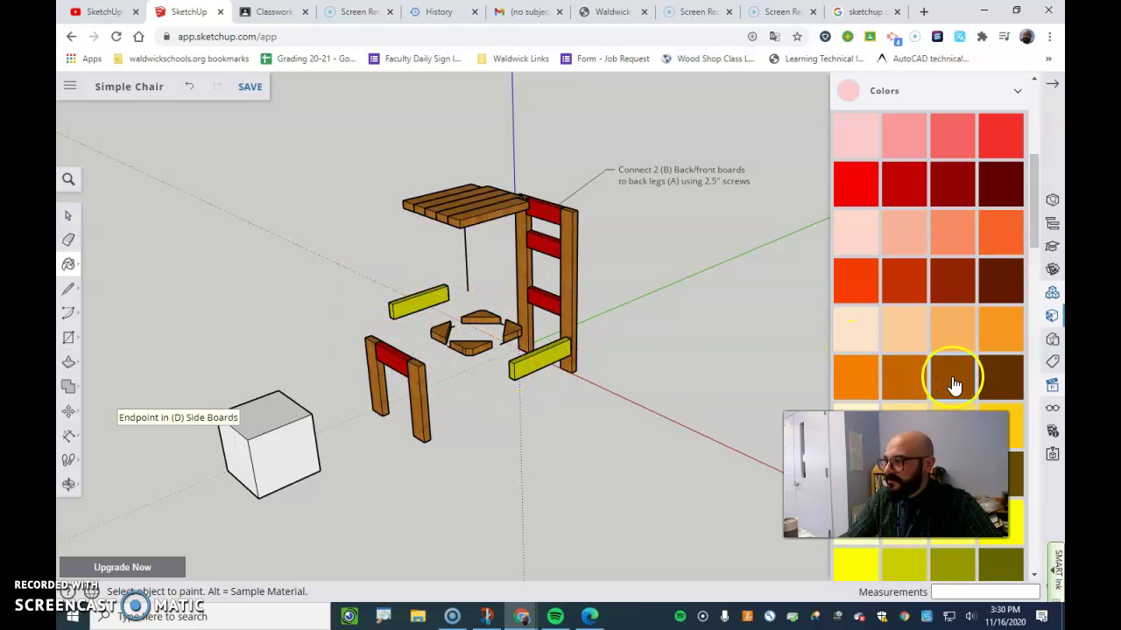
# Paint all four triangular corner blocks dark brown
pyautogui.click(999, 376)
pyautogui.click(506, 329)
pyautogui.click(481, 319)
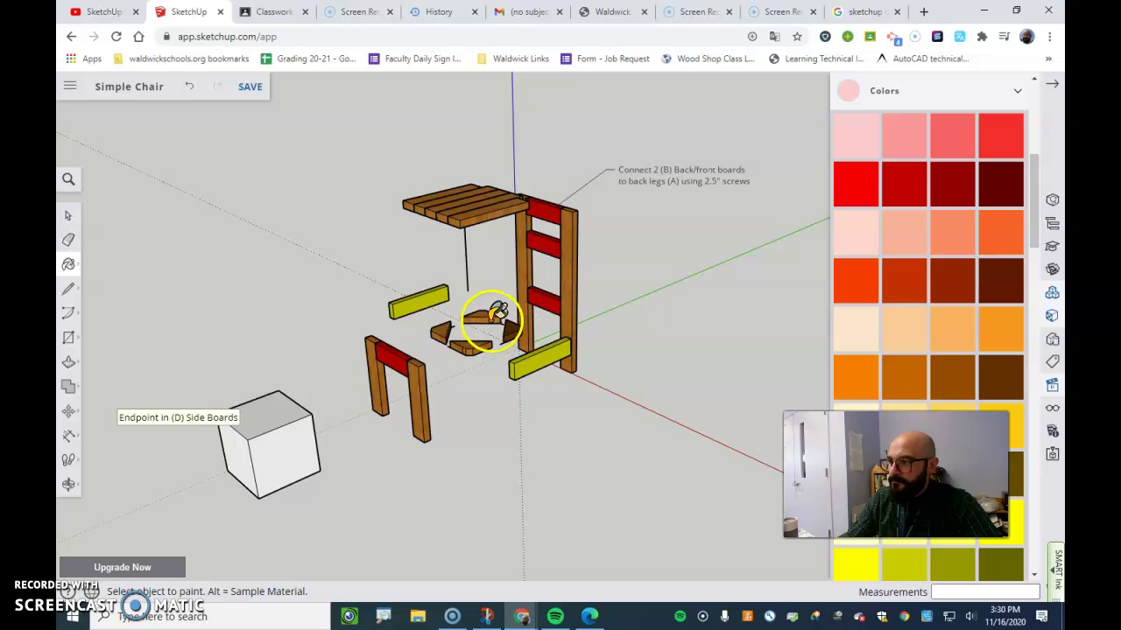
pyautogui.click(453, 331)
pyautogui.click(464, 342)
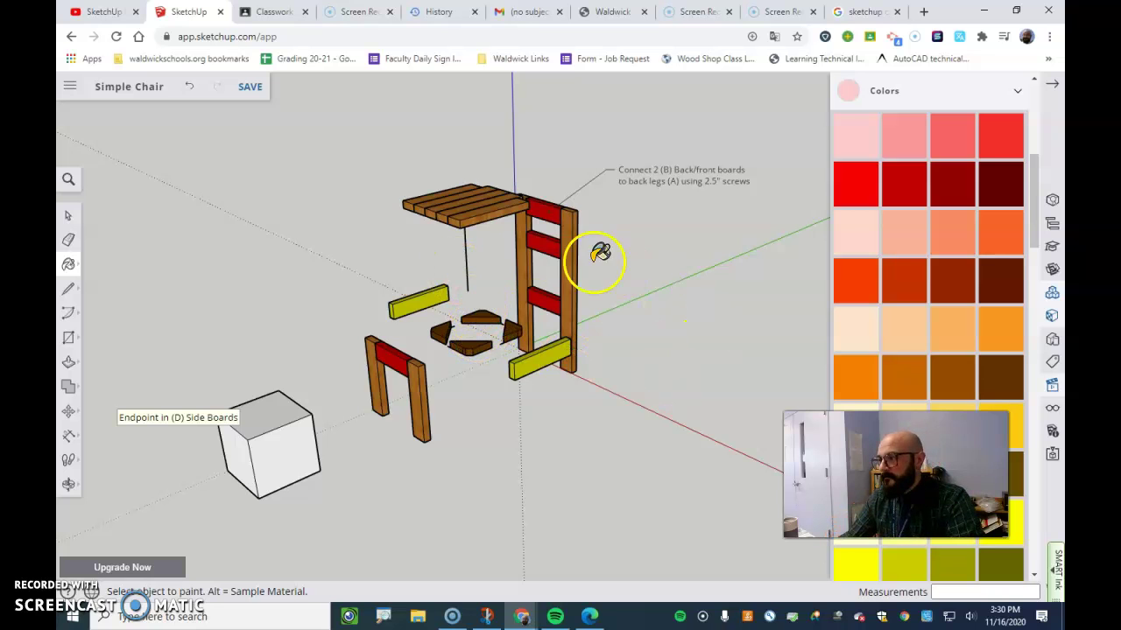
# Switch to Select and zoom to bring the chair back to one assembled, all-wood piece beside the cube
pyautogui.scroll(-3, 633, 361)
pyautogui.click(69, 215)
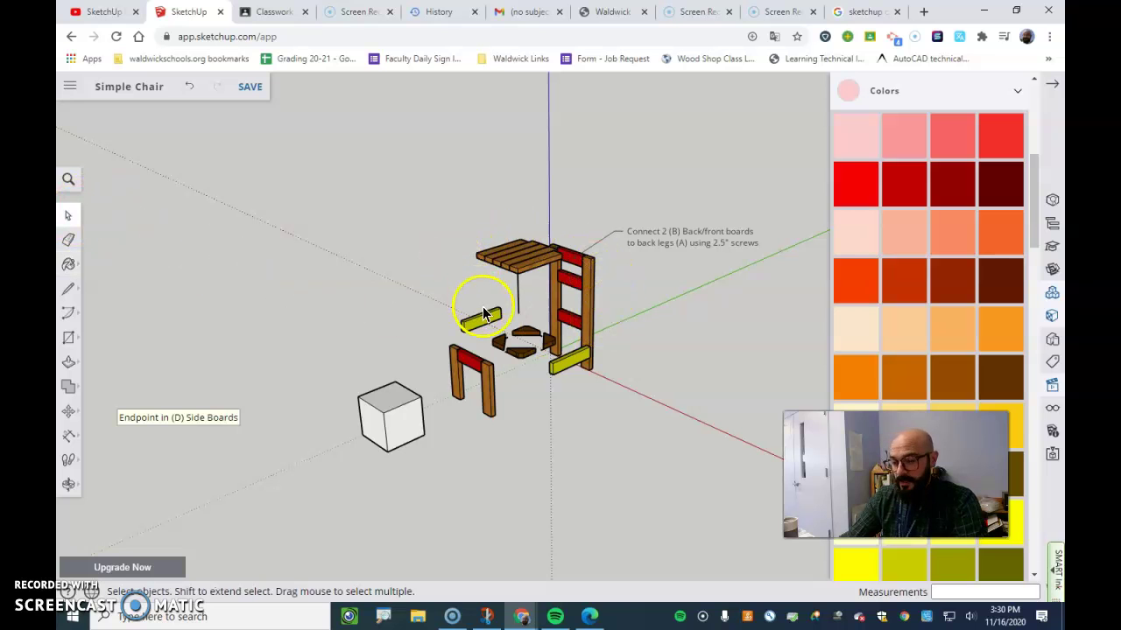
pyautogui.scroll(-3, 455, 315)
pyautogui.scroll(5, 448, 318)
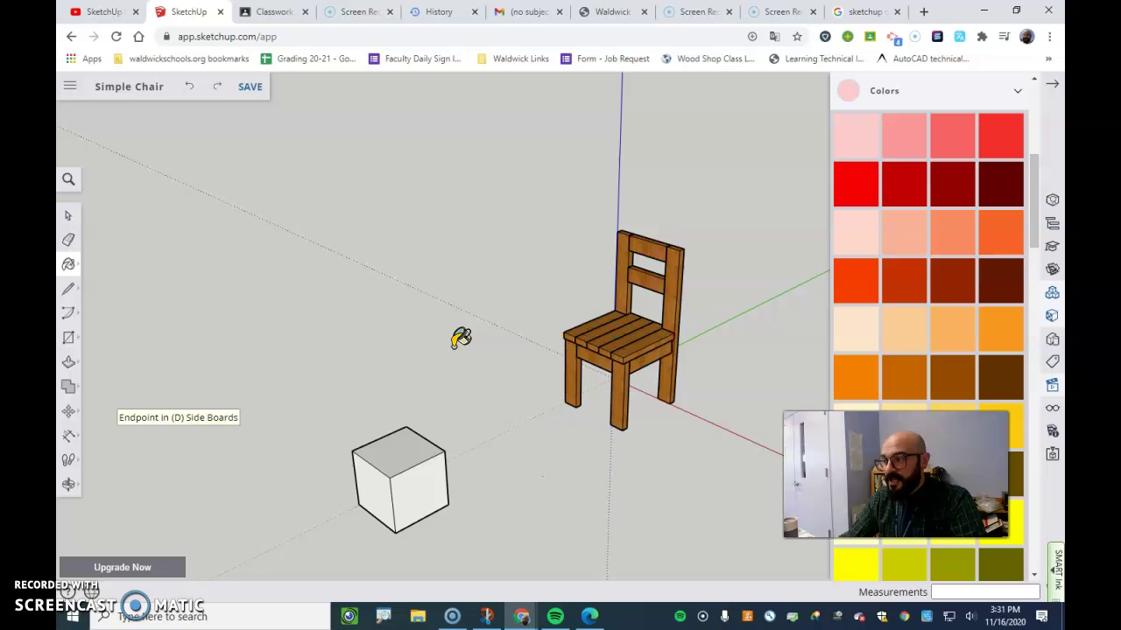
pyautogui.click(443, 331)
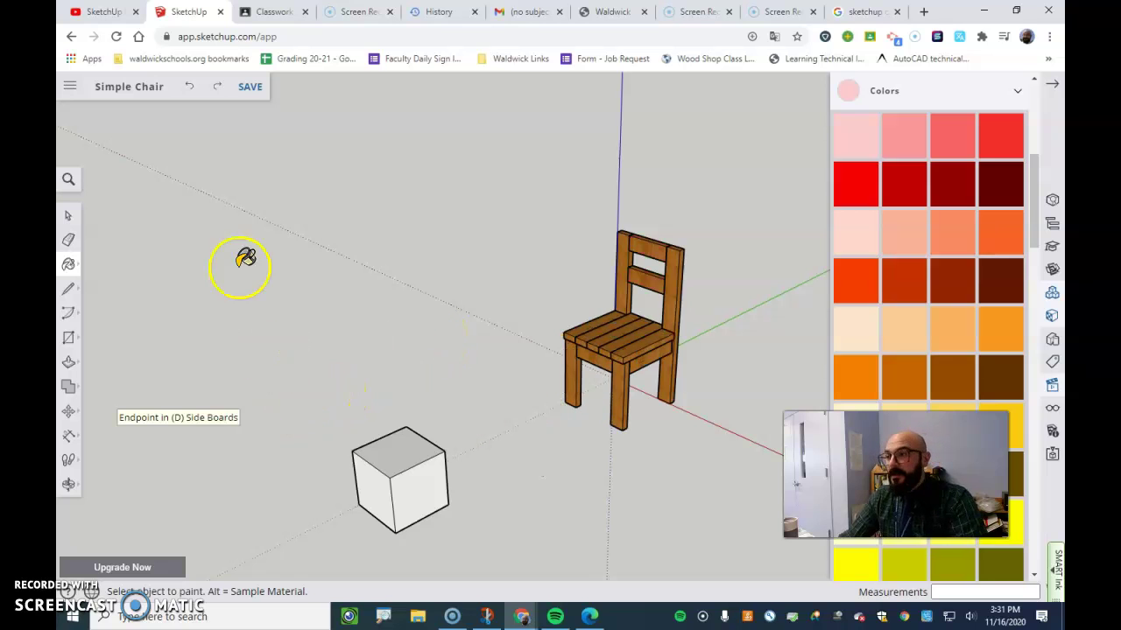
# Save the model as a new file named 'Simple Chair Explode' in the SketchUp project
pyautogui.click(73, 90)
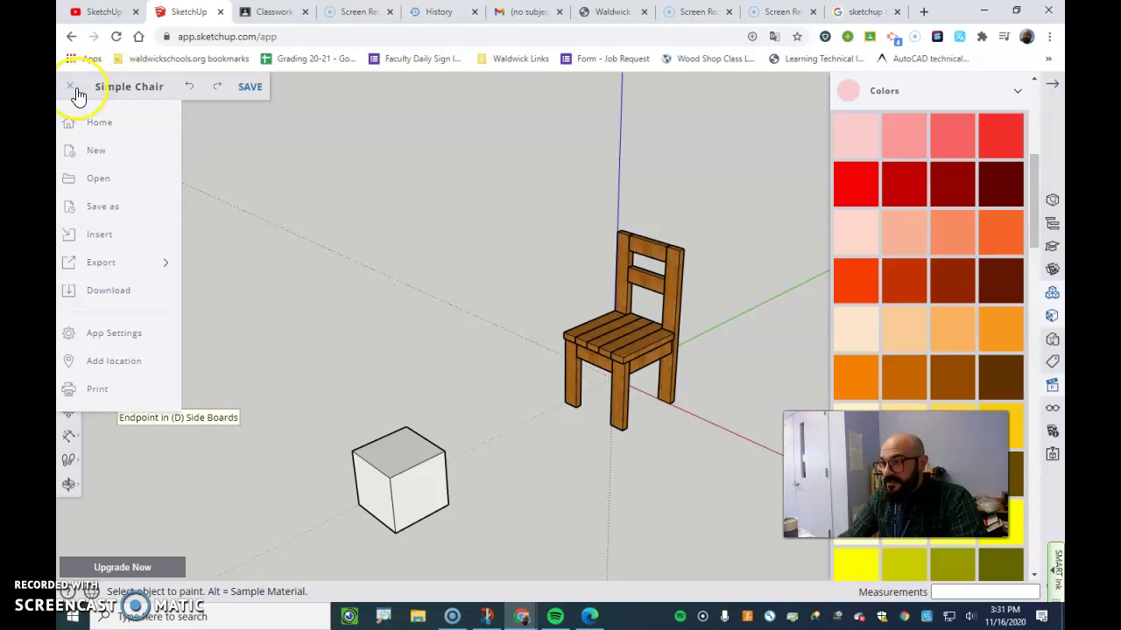
pyautogui.click(114, 215)
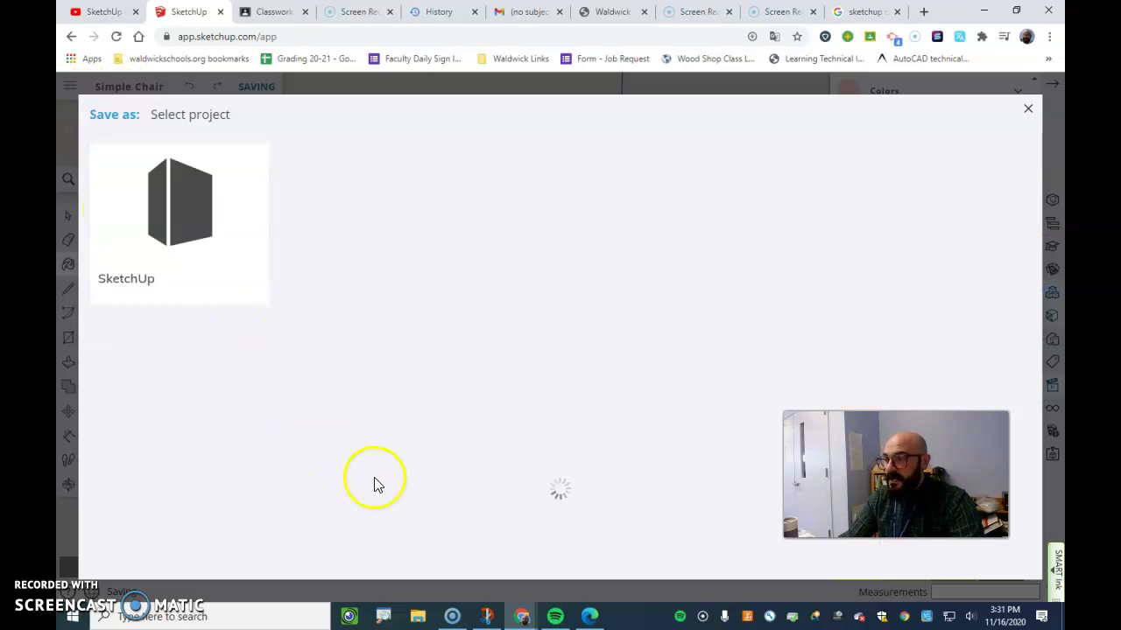
pyautogui.click(192, 270)
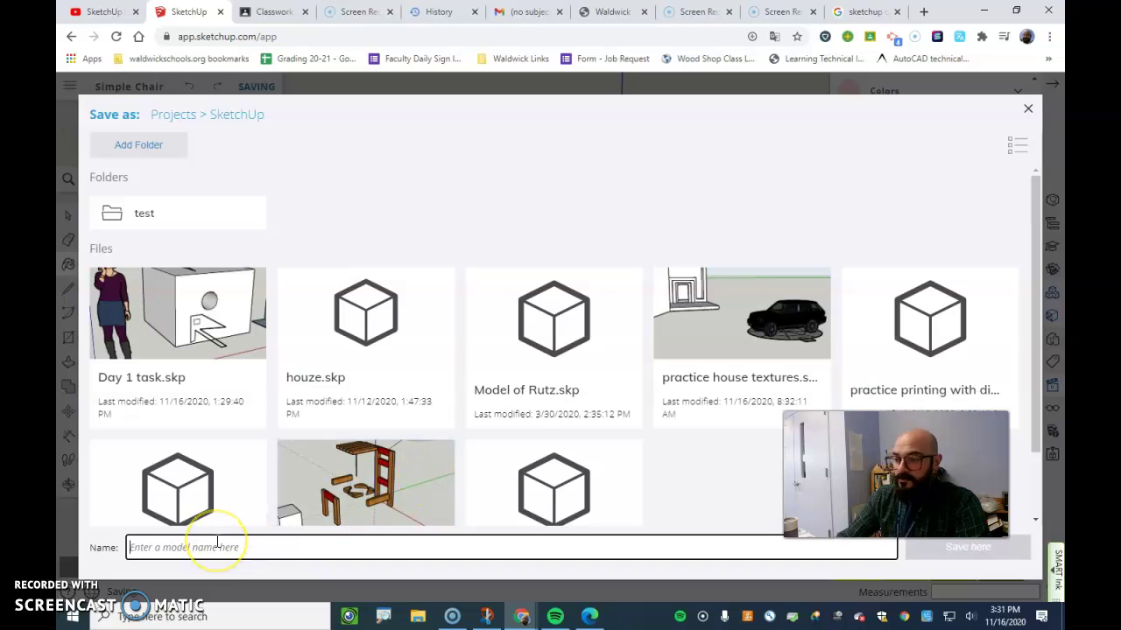
pyautogui.write('Chair Explode')
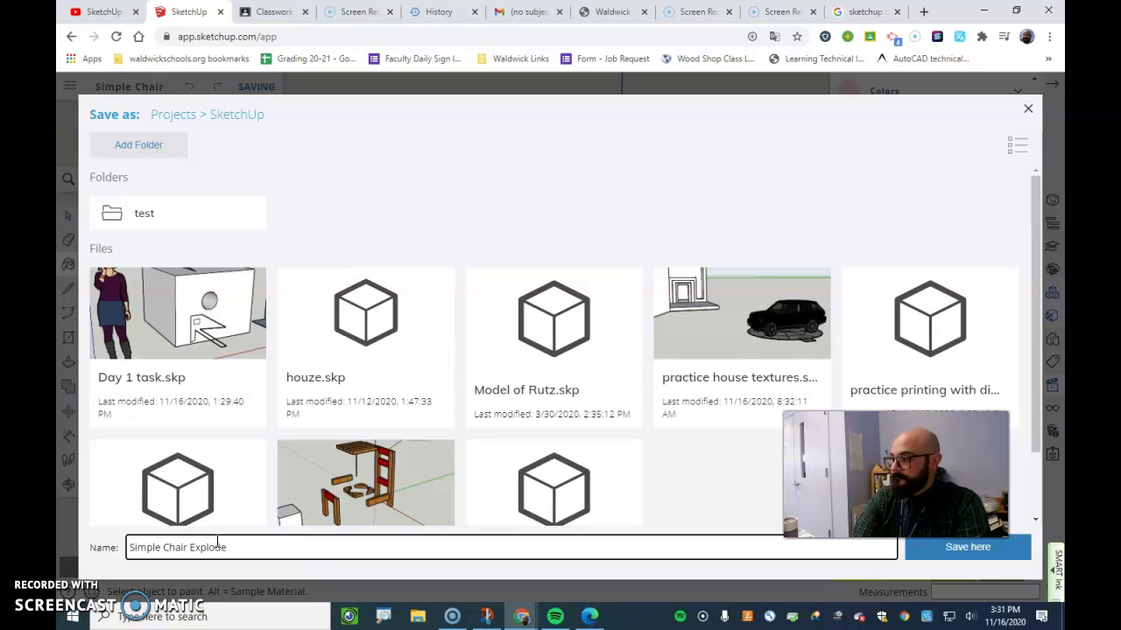
pyautogui.press('Return')
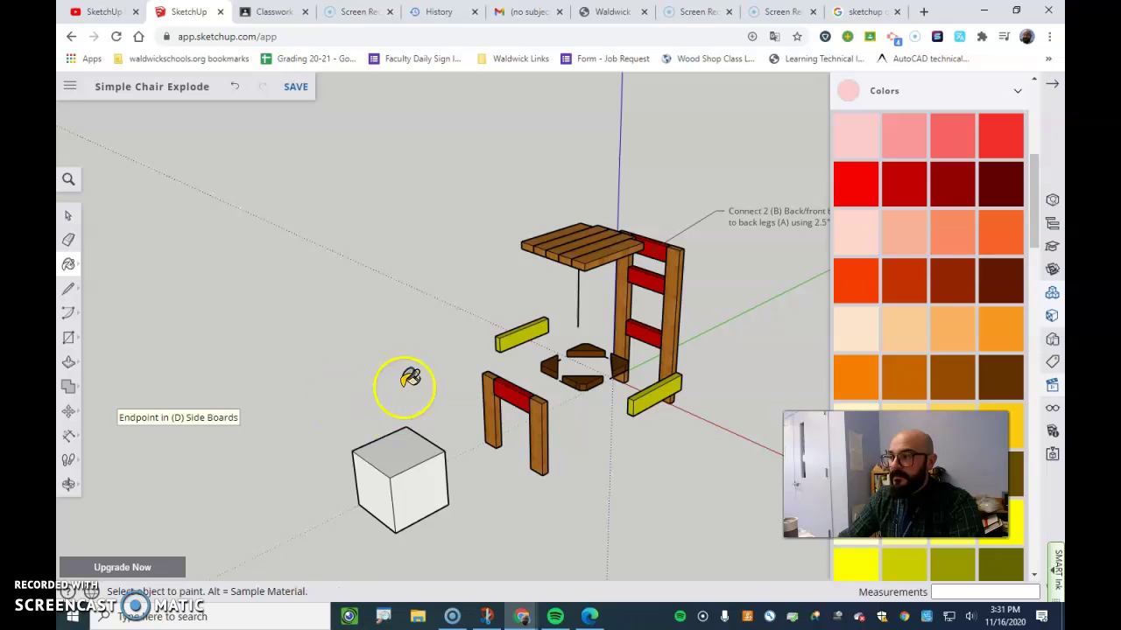
# Save all changes, then show the Open browser listing Simple Chair Explode.skp and Simple Chair.skp
pyautogui.click(71, 91)
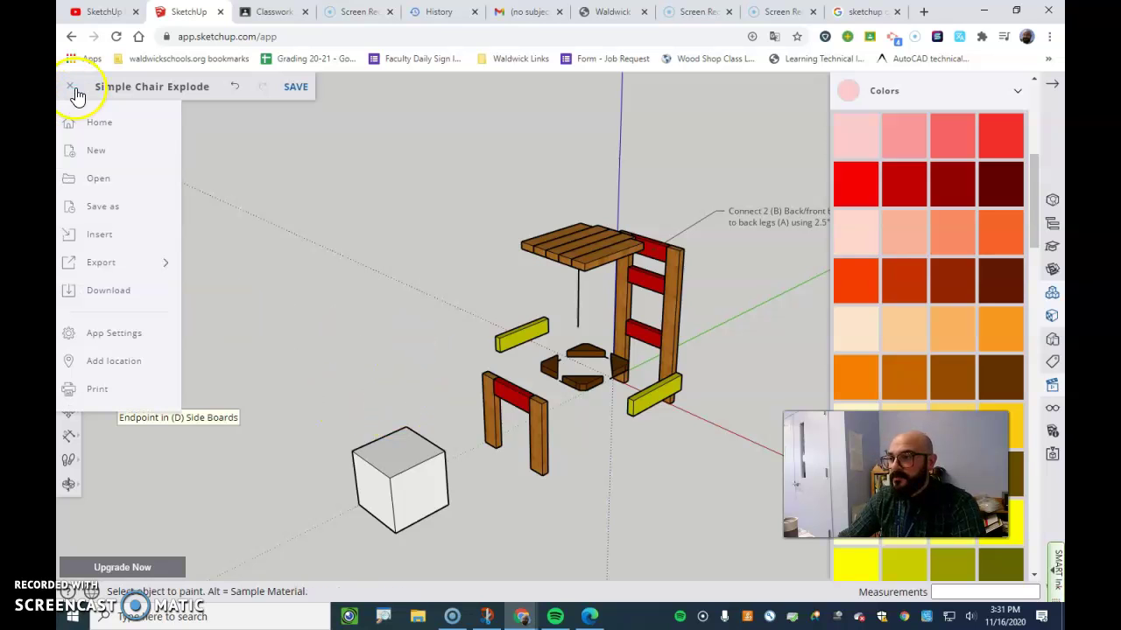
pyautogui.click(293, 88)
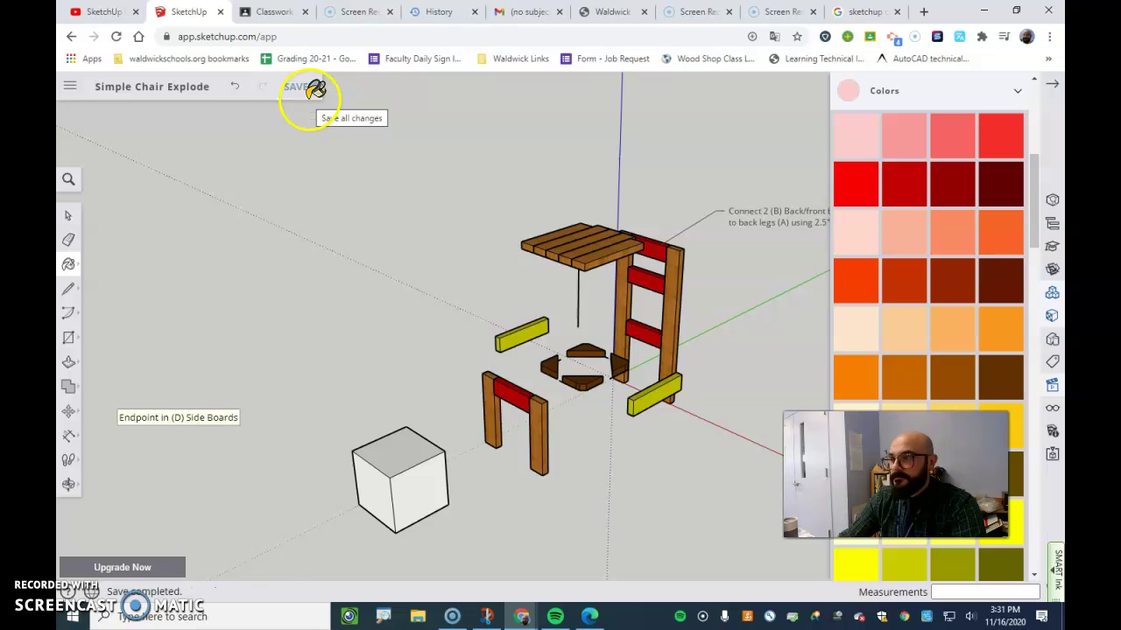
pyautogui.click(70, 86)
pyautogui.click(100, 179)
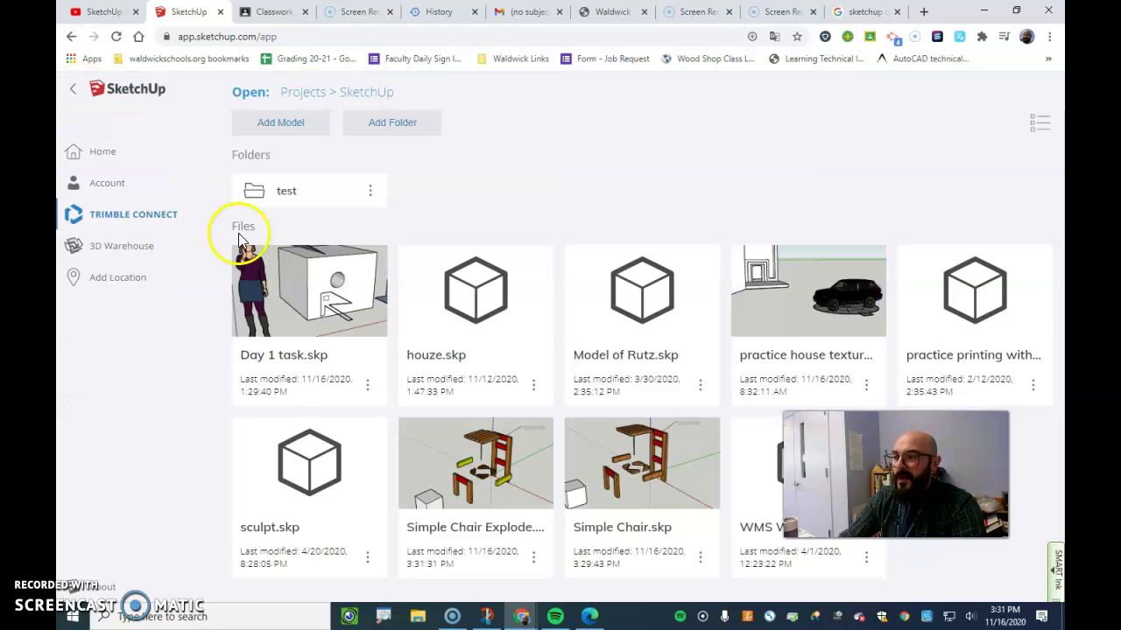
# Open Simple Chair.skp from the project files, briefly checking the YouTube tutorial tab
pyautogui.click(590, 508)
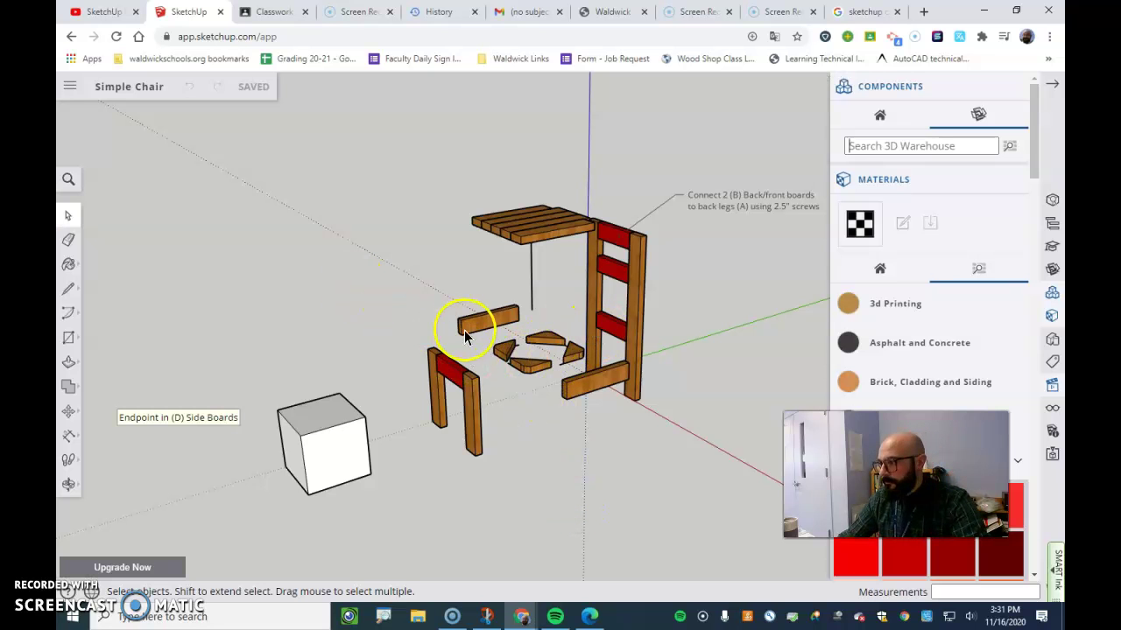
pyautogui.click(105, 12)
pyautogui.click(187, 11)
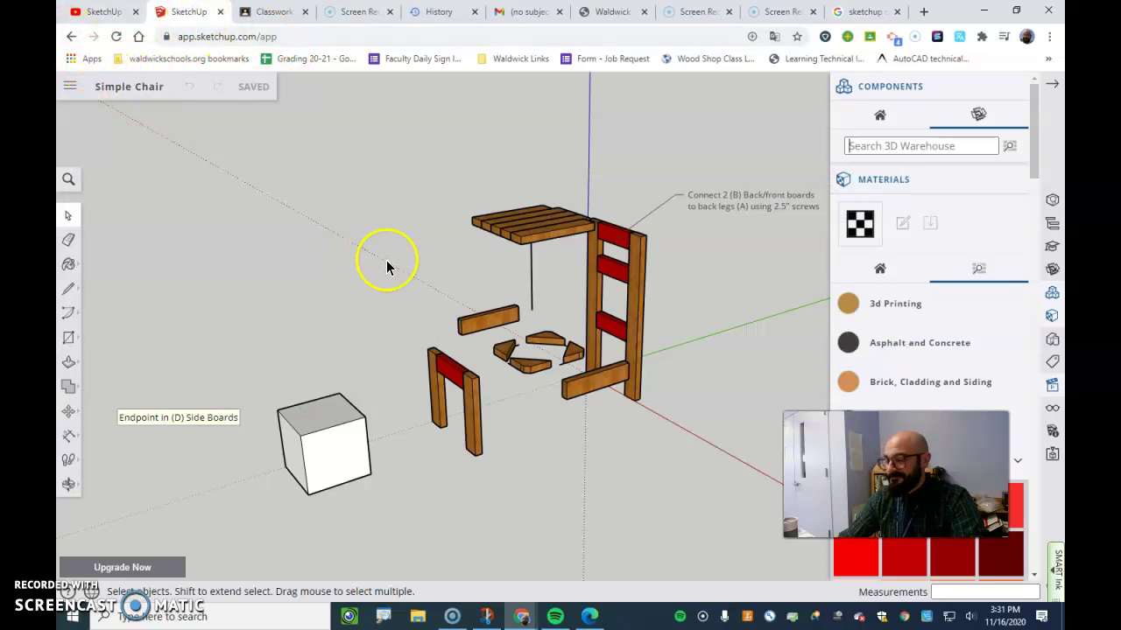